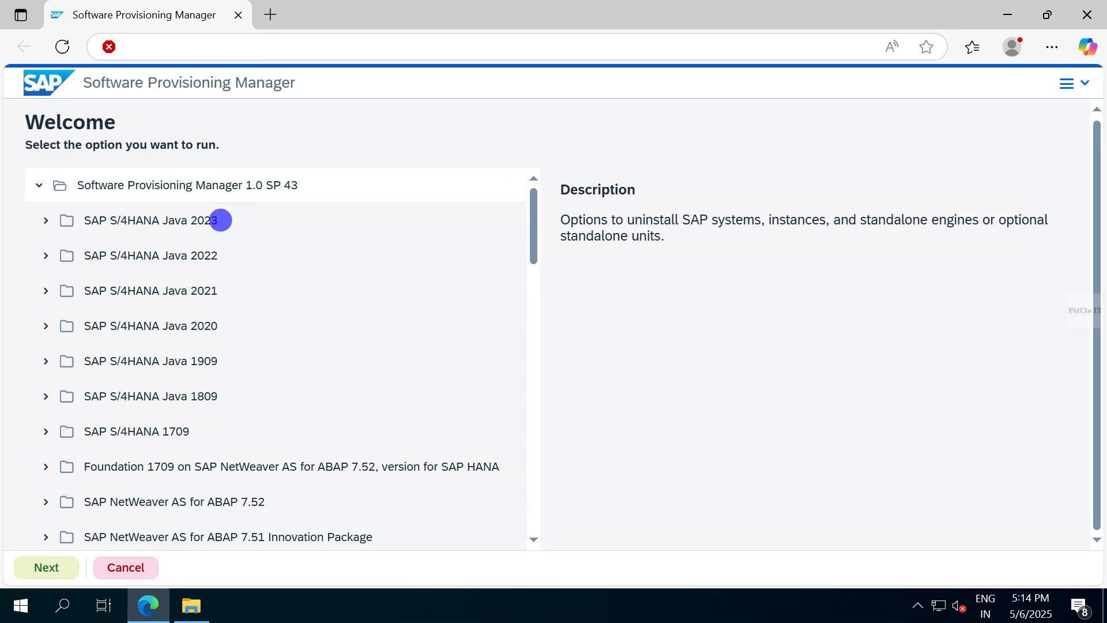
- Start the Uninstall - SAP MaxDB Instances option from Generic Options > MaxDB > Uninstall
left_click_drag(533, 220, 531, 366)
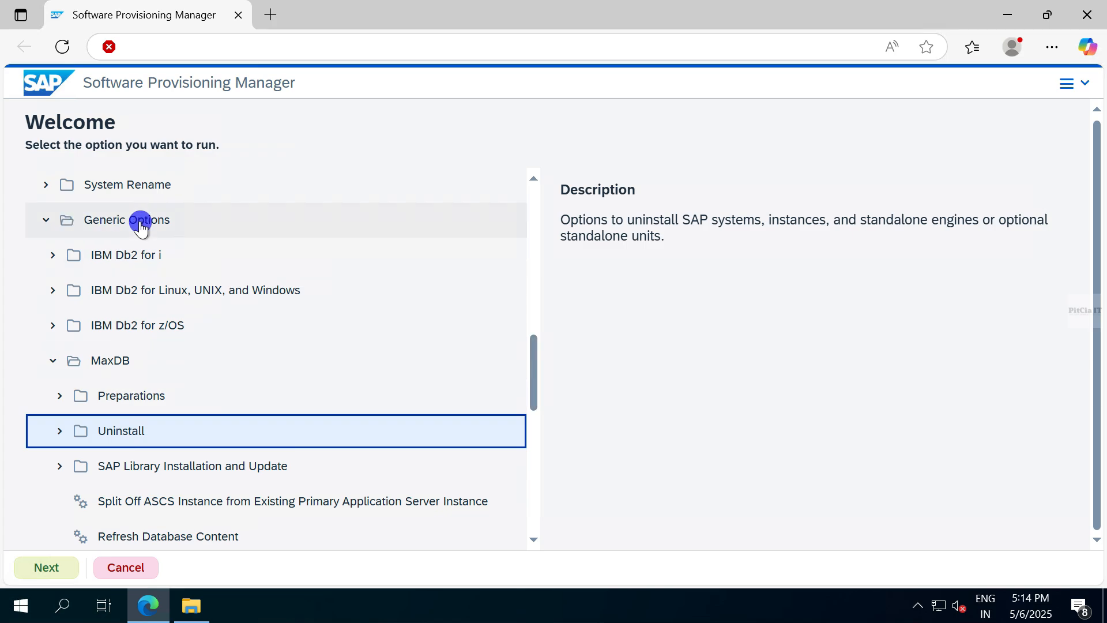
left_click_drag(534, 396, 535, 427)
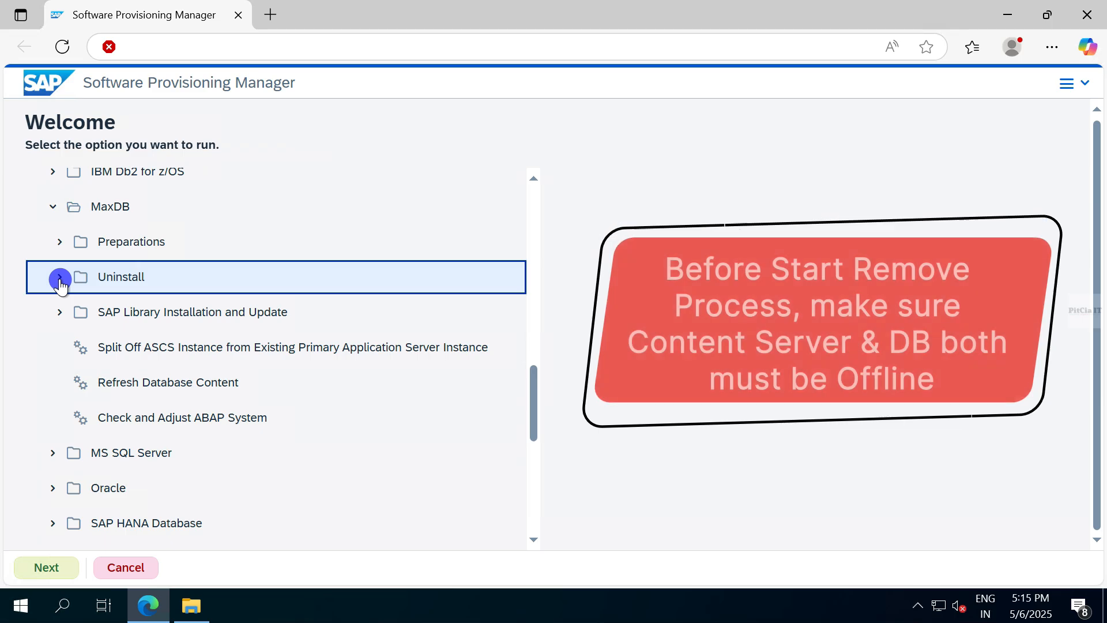
left_click(60, 279)
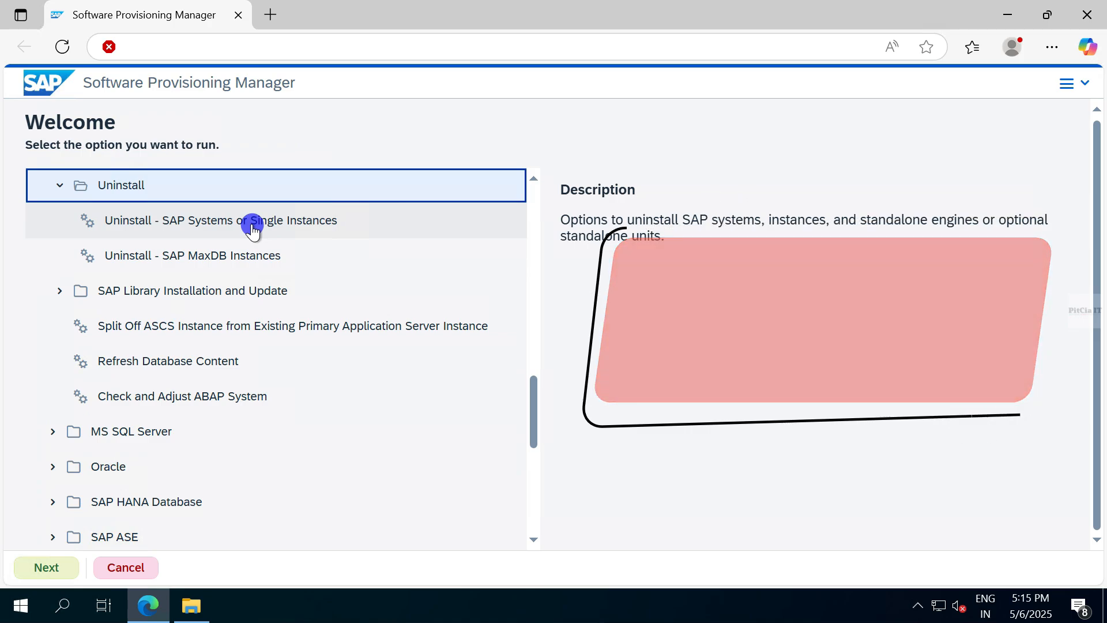
left_click(181, 268)
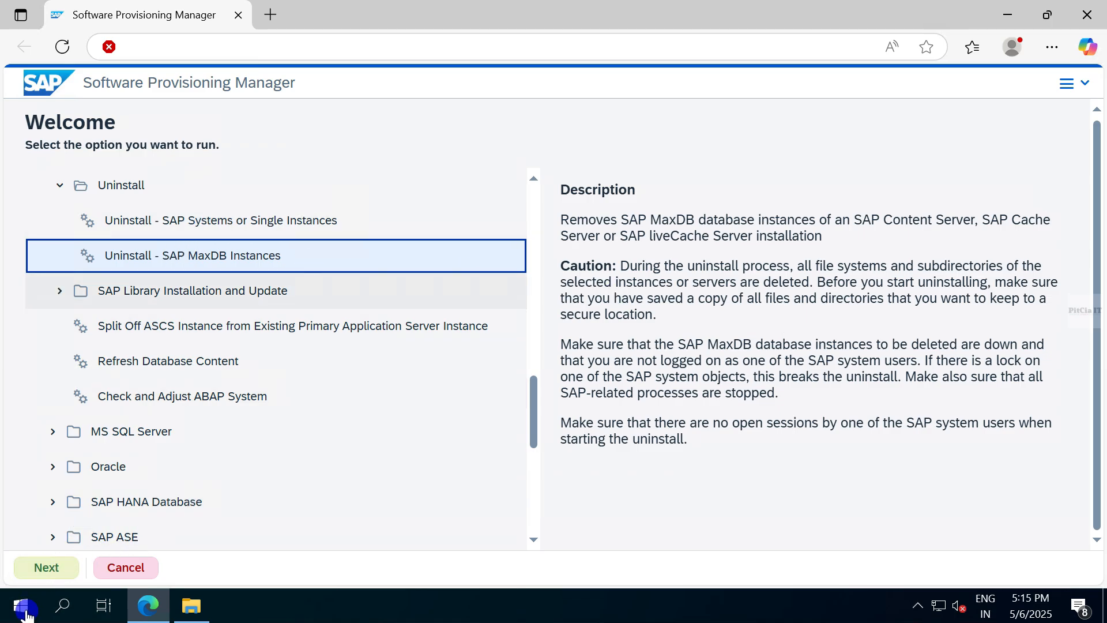
left_click(54, 569)
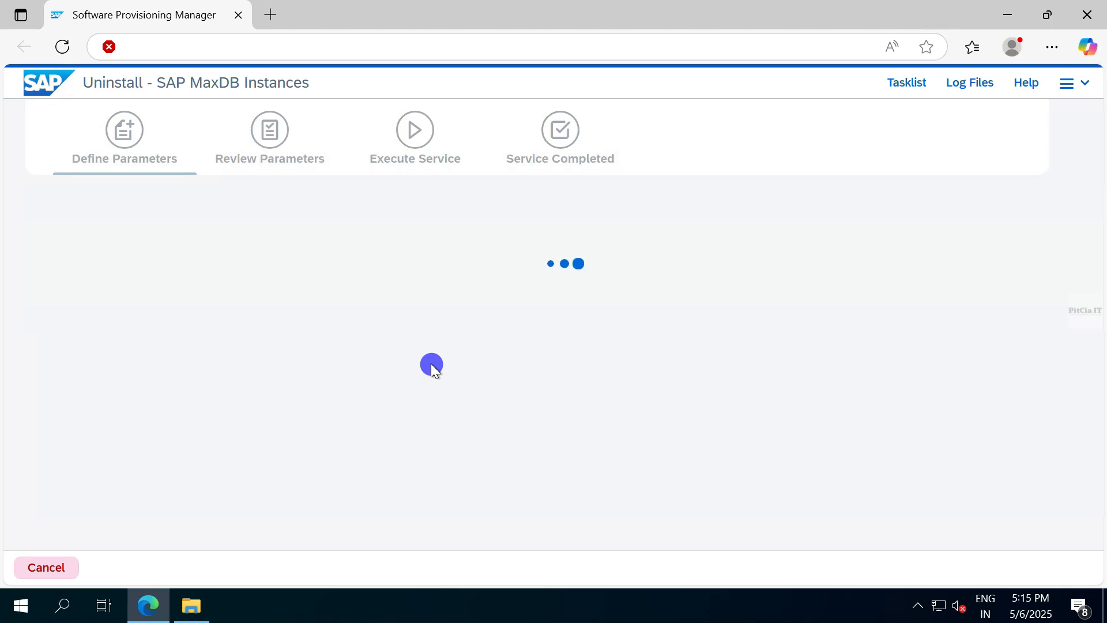
- Check the drives under This PC in File Explorer, and return to the uninstall wizard in the browser
left_click(195, 611)
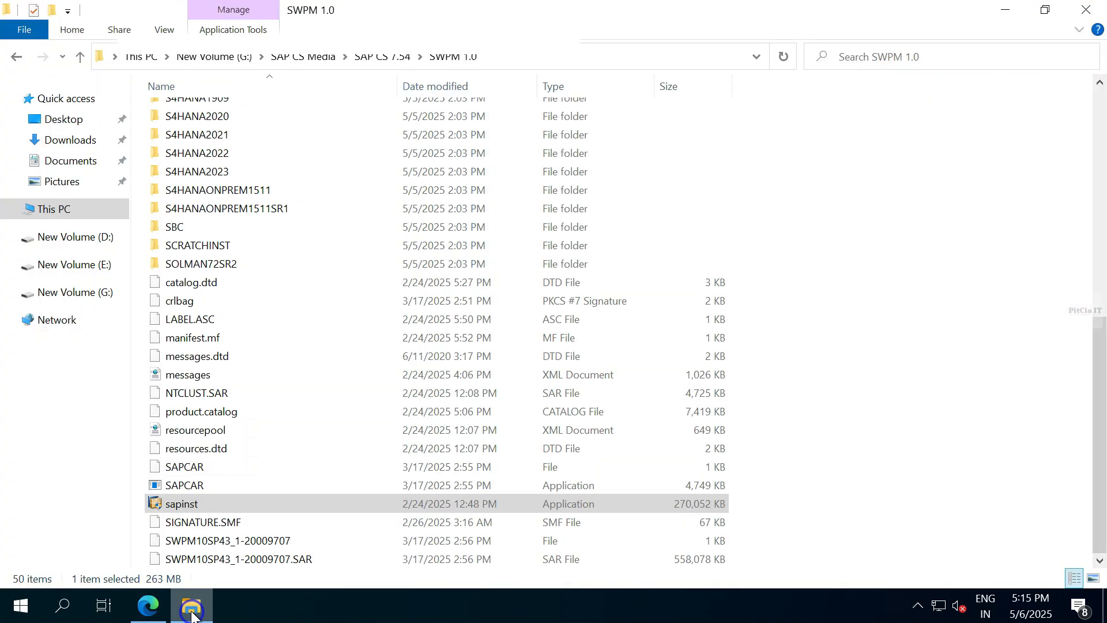
left_click(51, 209)
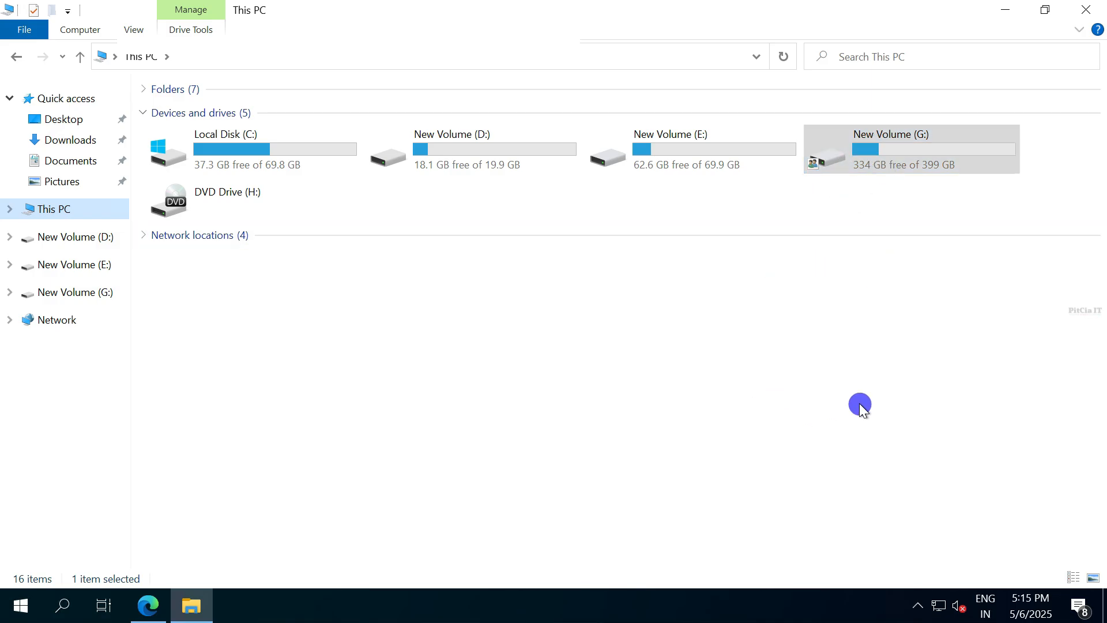
left_click(158, 601)
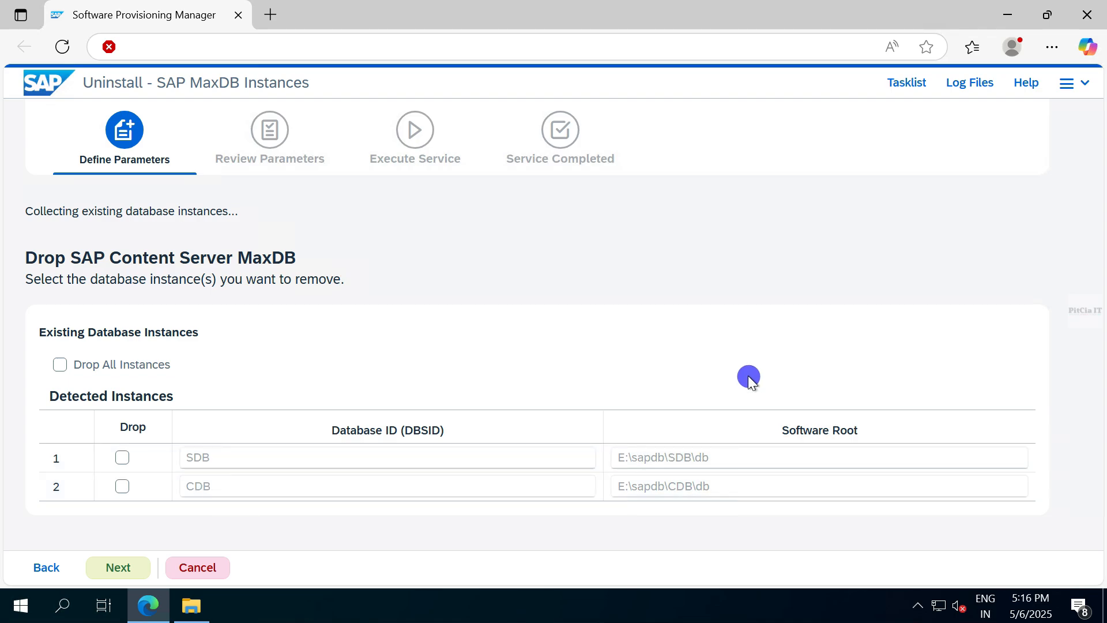
- Choose to drop all detected MaxDB instances and continue to the database user passwords
left_click(58, 369)
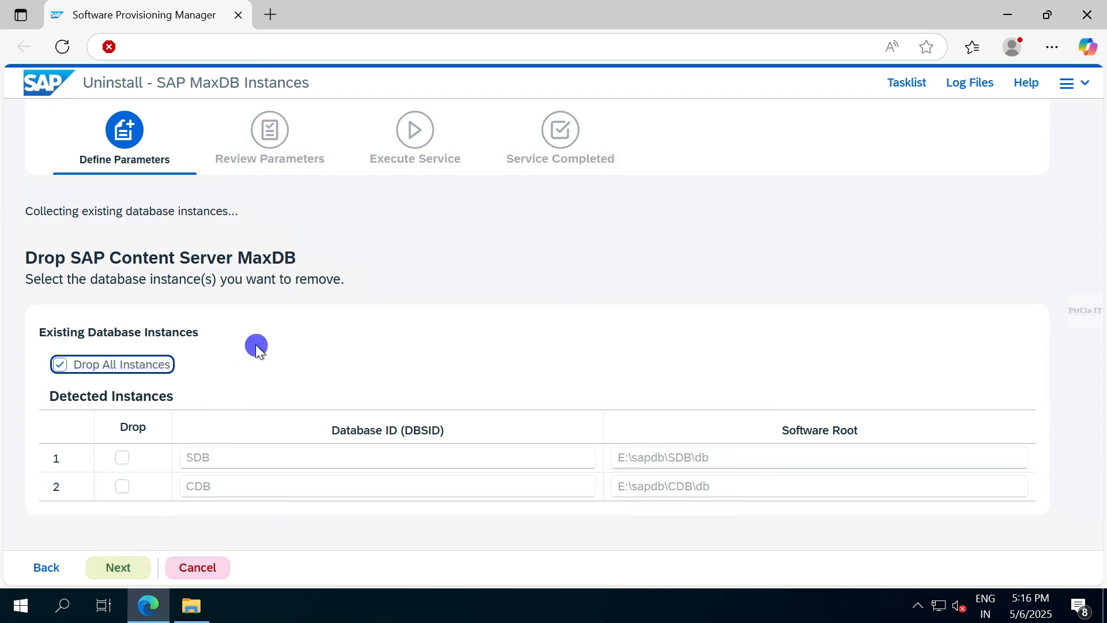
left_click(108, 568)
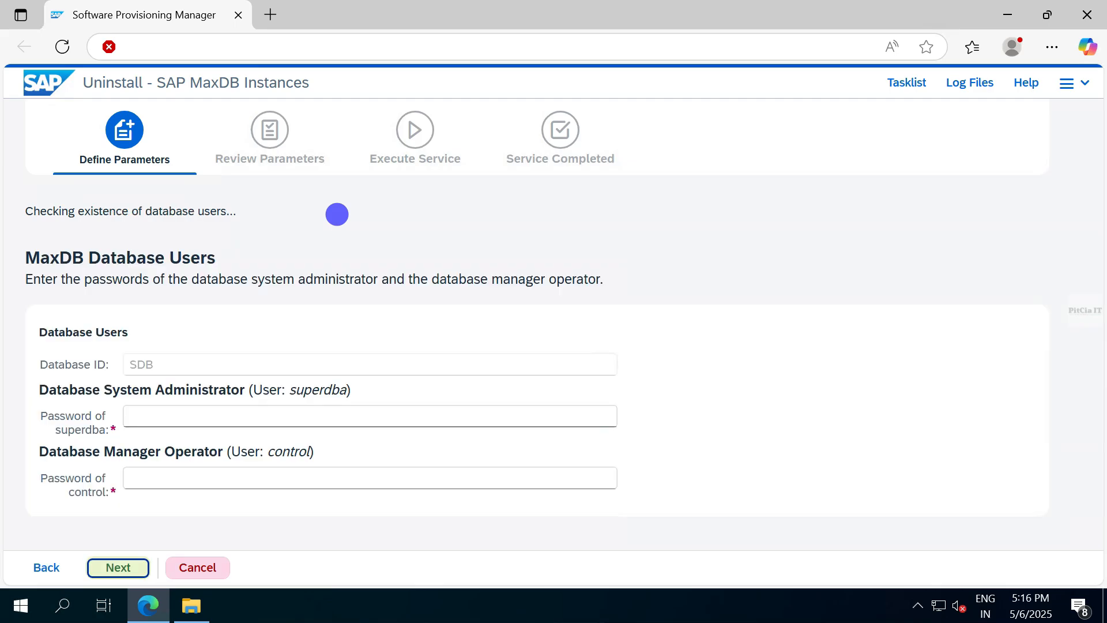
- Enter the superdba and control passwords for database SDB, and continue without saving them in the browser
left_click(165, 419)
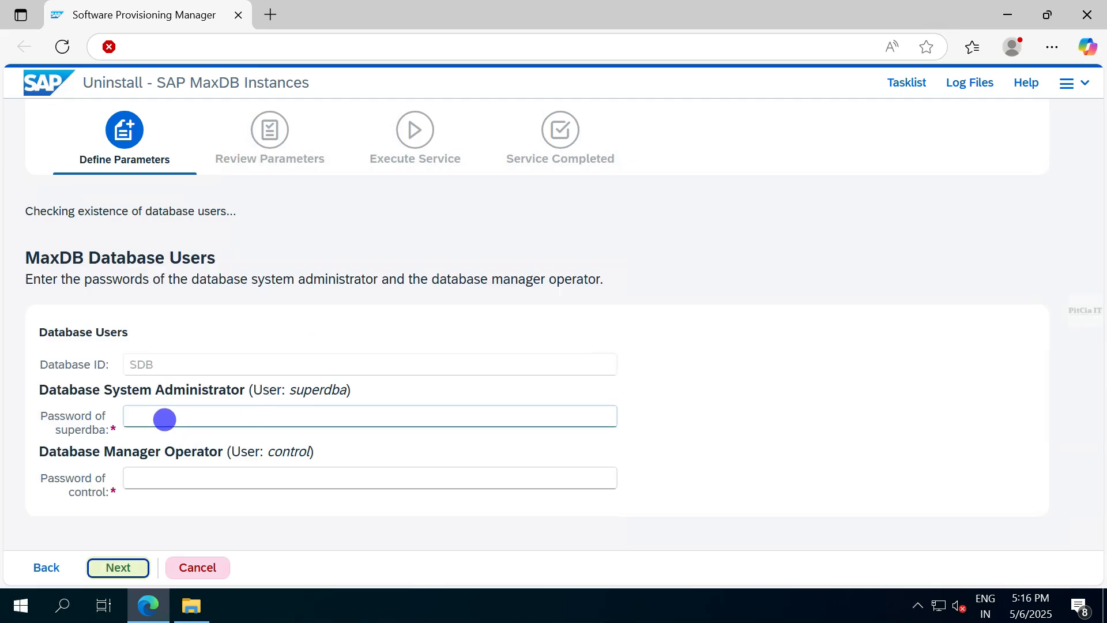
left_click(165, 419)
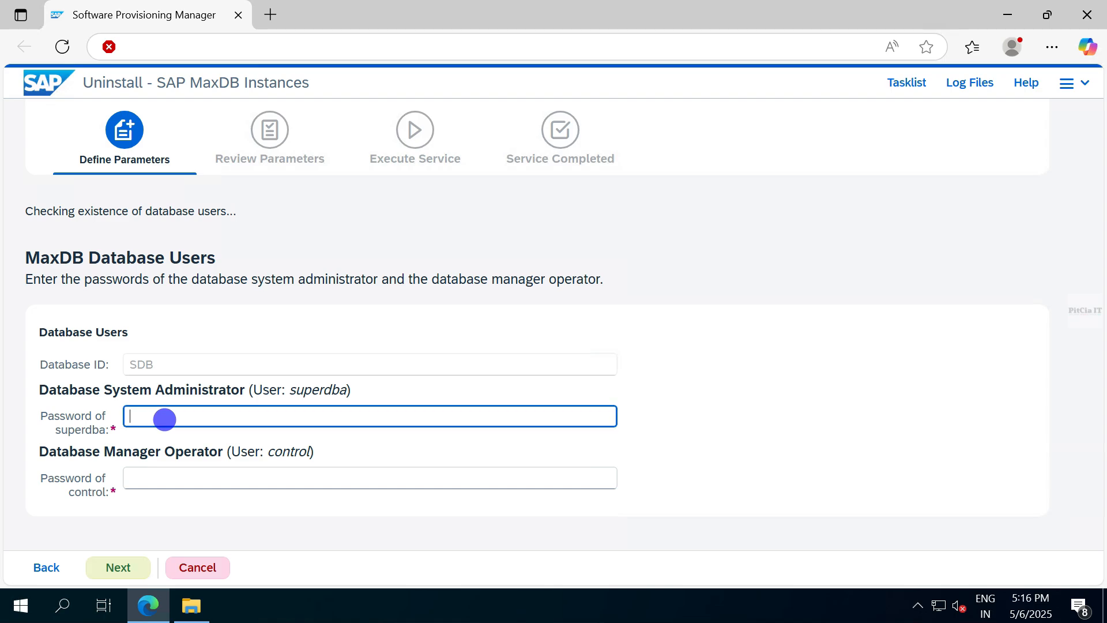
type("•••••••••")
key("Tab")
type("••••••••")
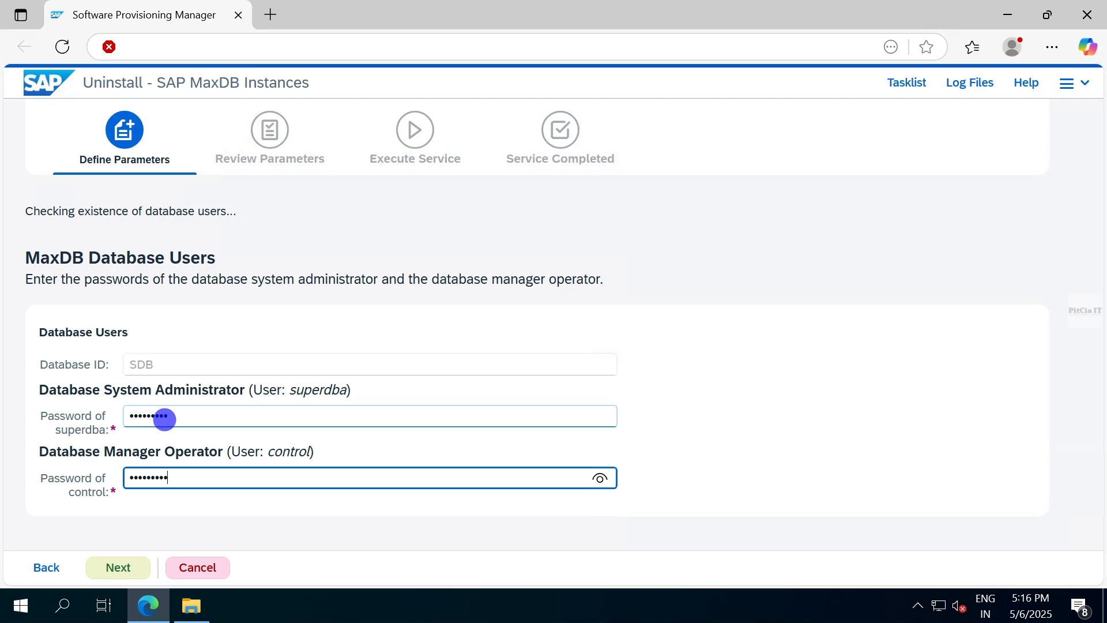
left_click(119, 568)
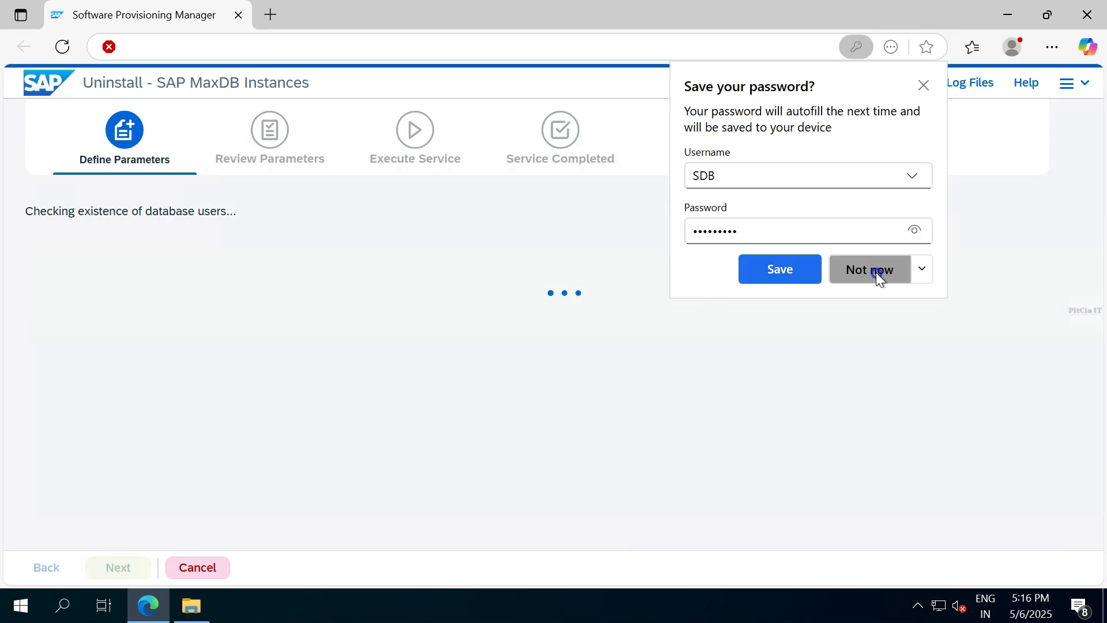
left_click(876, 271)
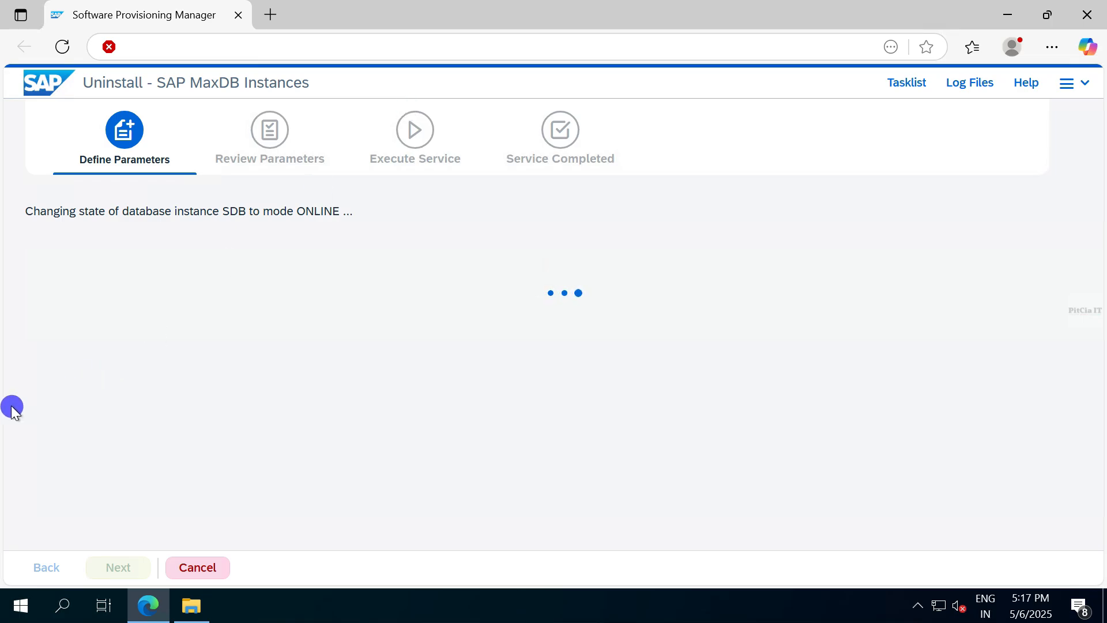
left_click(184, 611)
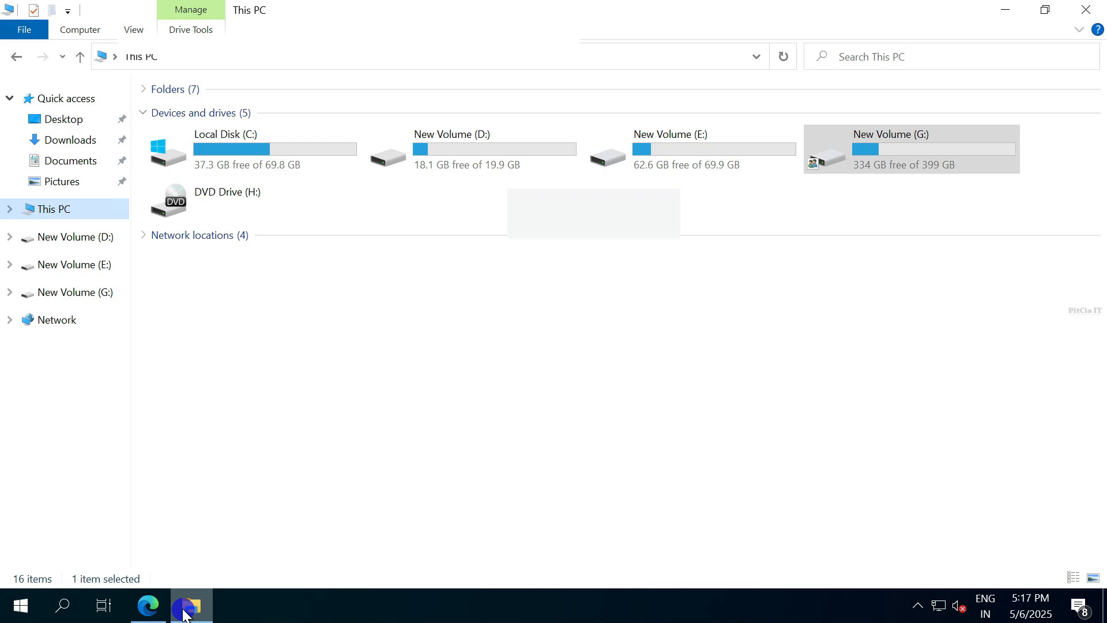
left_click(184, 611)
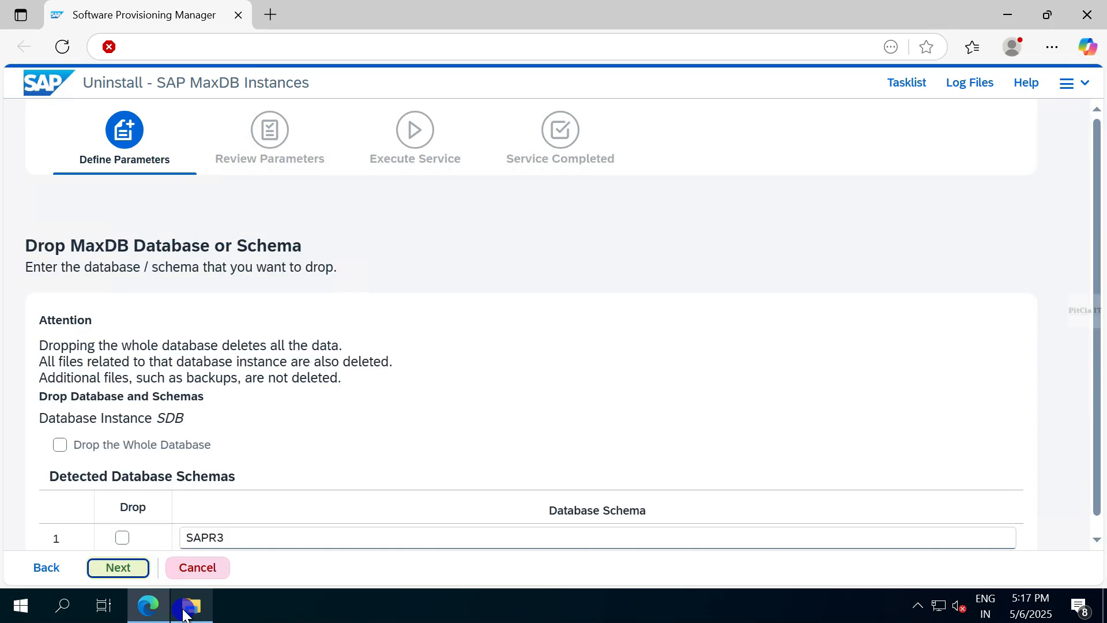
- Choose to drop the whole SDB database and remove its Database Kernel software
left_click_drag(1100, 330, 1106, 452)
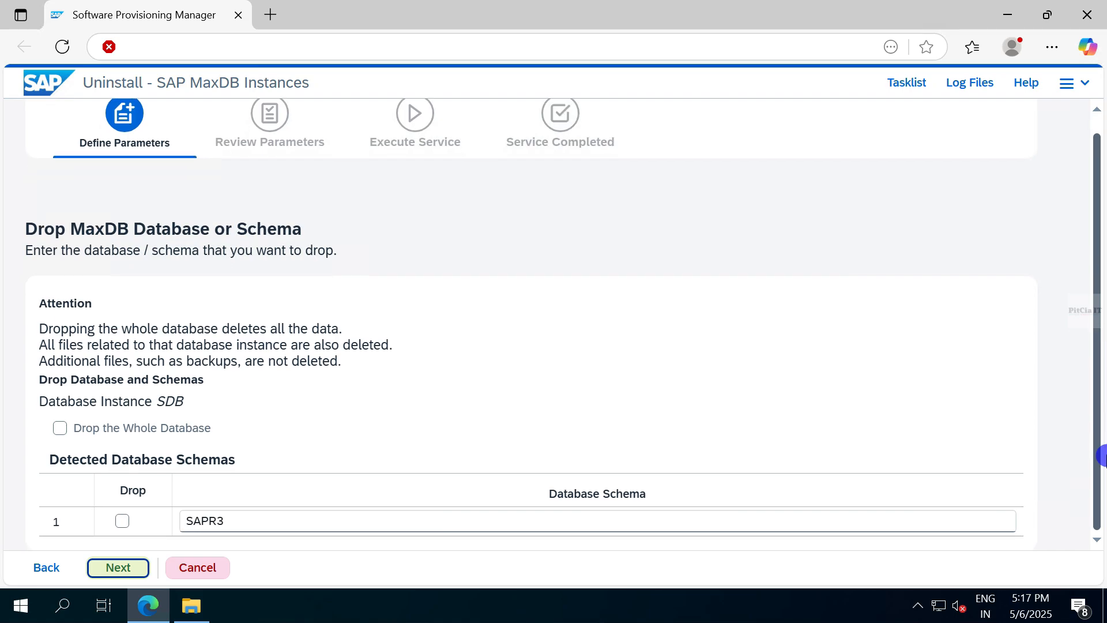
left_click(60, 429)
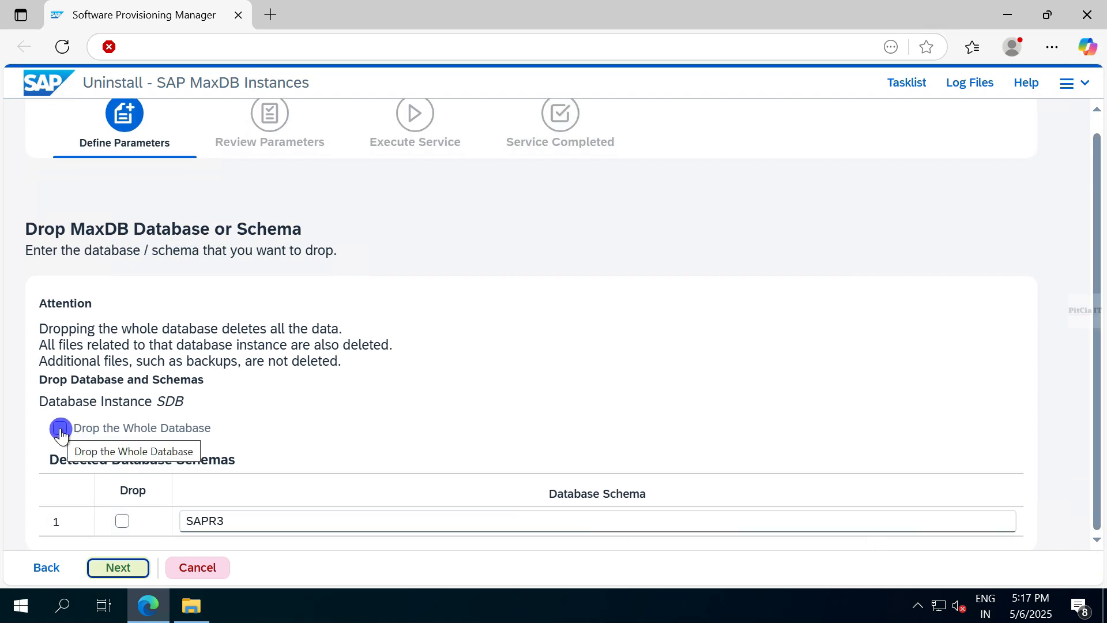
left_click(60, 429)
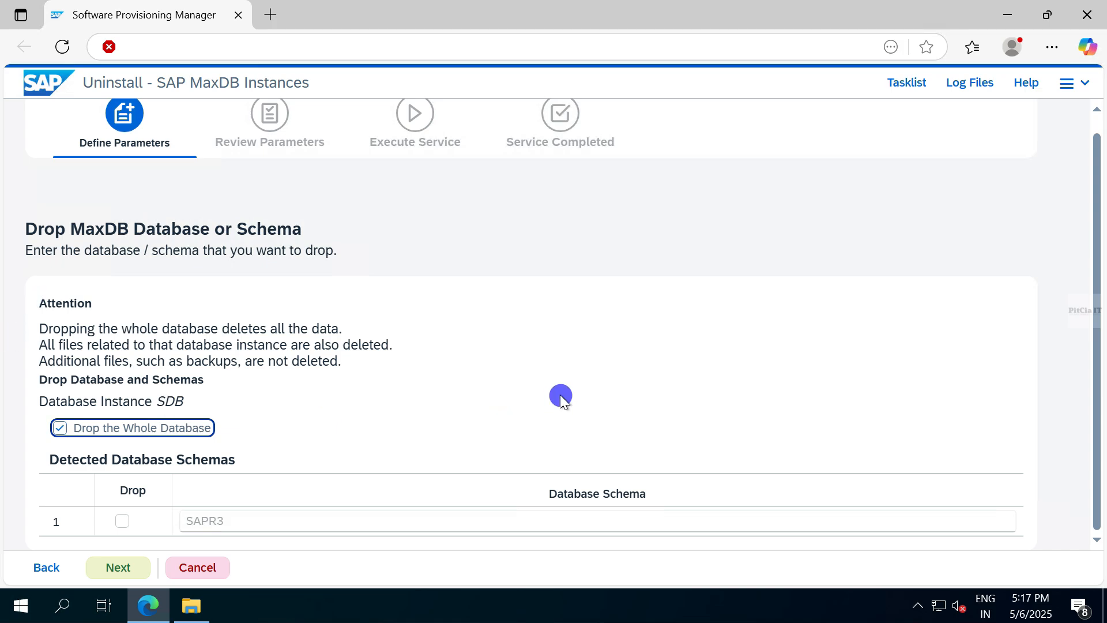
left_click(125, 565)
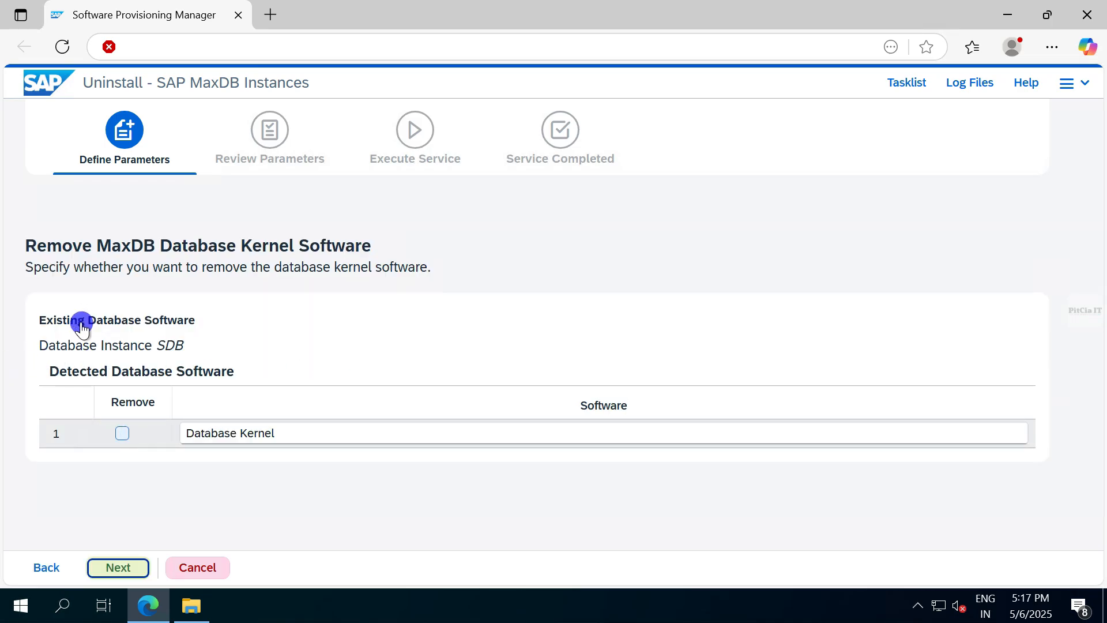
left_click(122, 434)
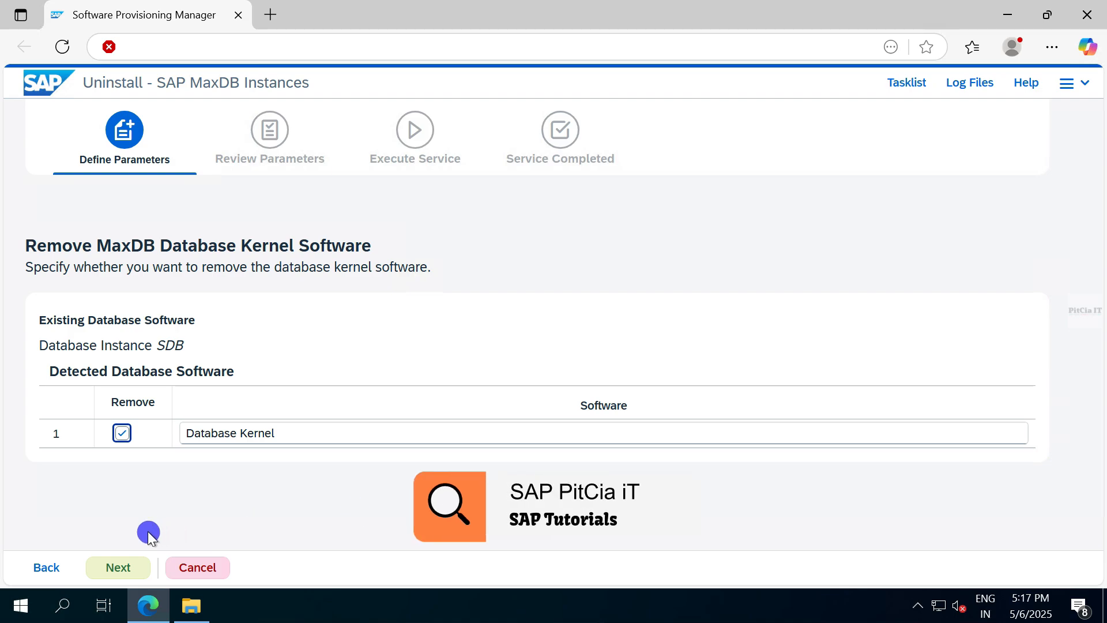
left_click(115, 568)
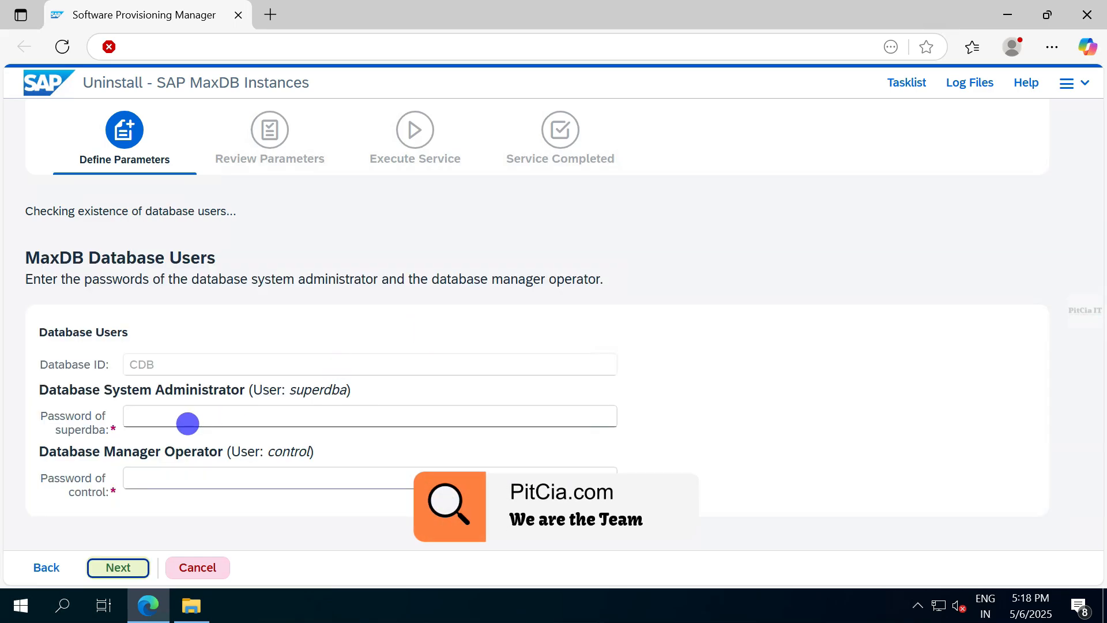
- Enter the superdba and control passwords for database CDB, and continue without saving them in the browser
left_click(185, 420)
type("•••••••••")
key("Tab")
type("•••••••••")
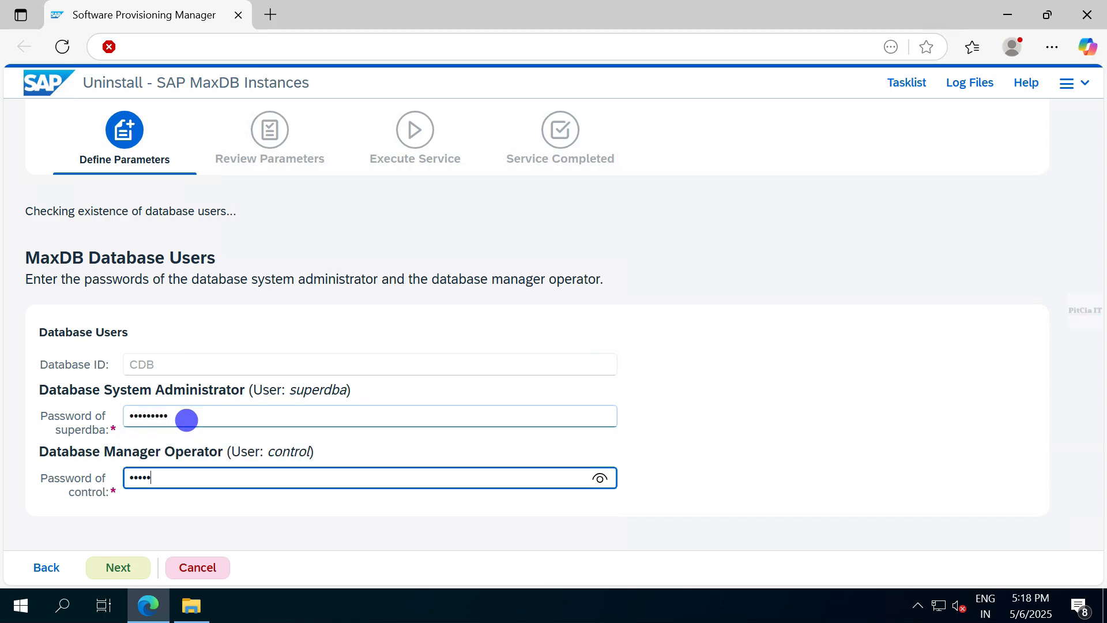
left_click(118, 568)
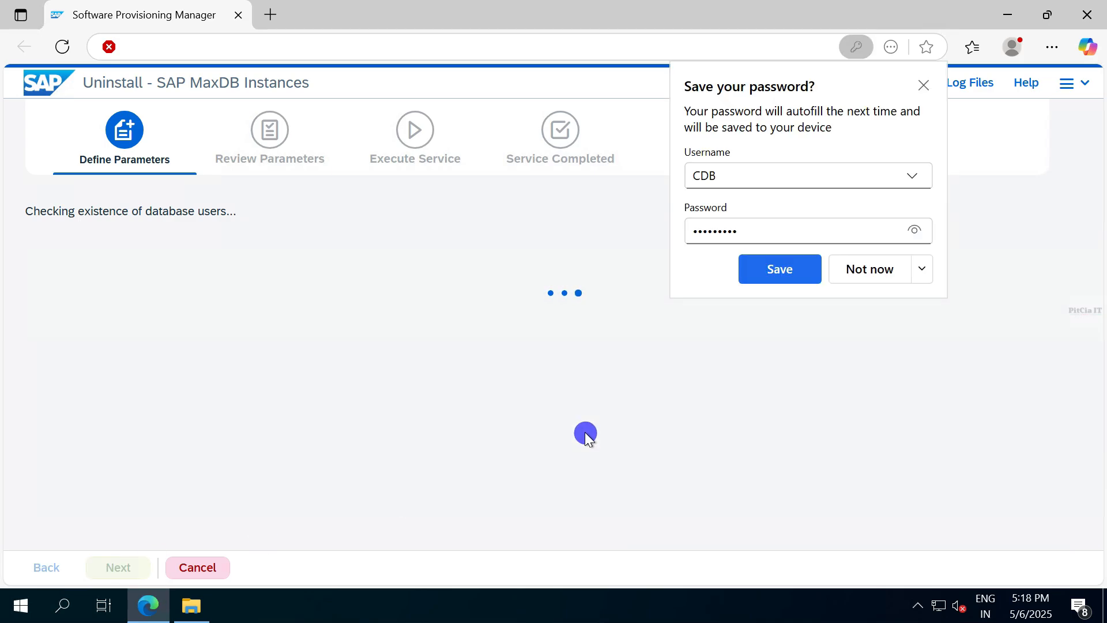
left_click(865, 269)
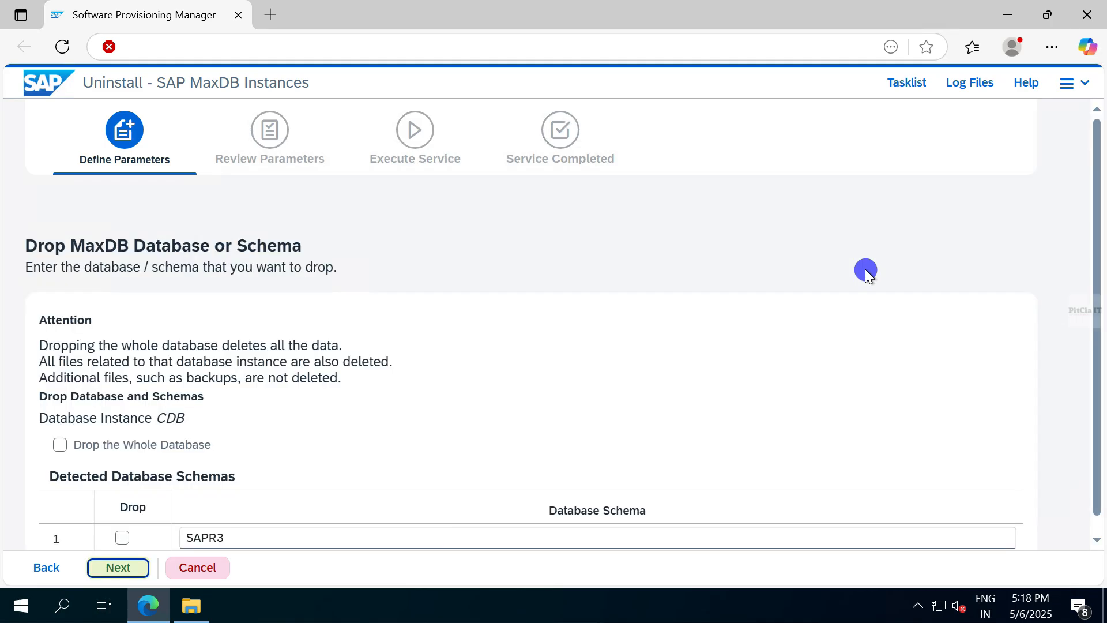
- Choose to drop the whole CDB database and remove its Database Kernel software
scroll(1098, 415, "down", 1)
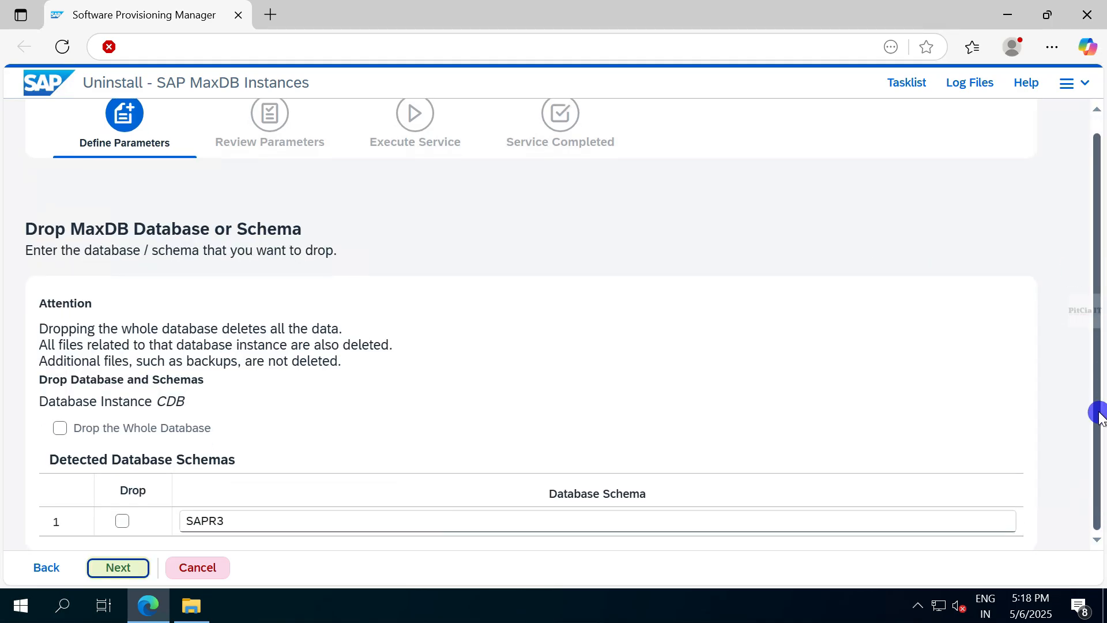
left_click(62, 431)
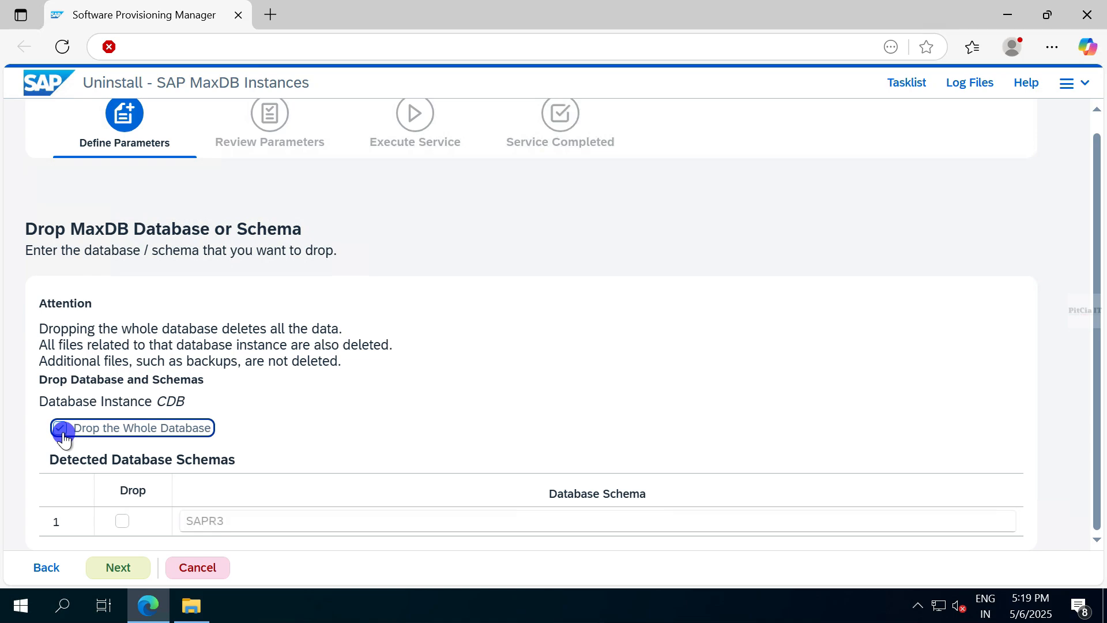
left_click(129, 571)
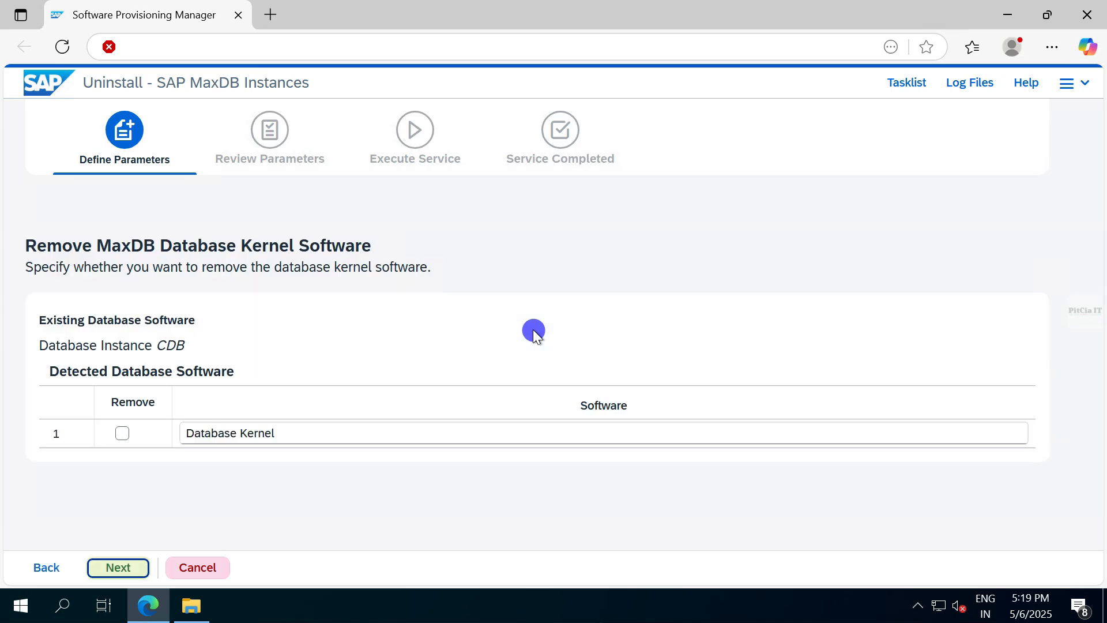
left_click(120, 443)
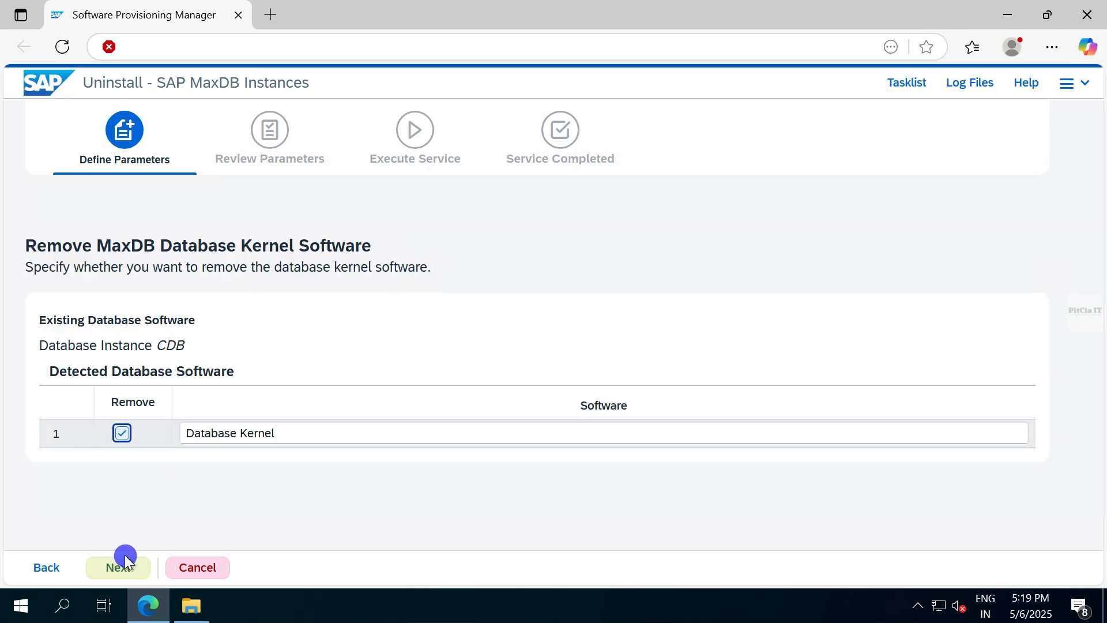
left_click(126, 571)
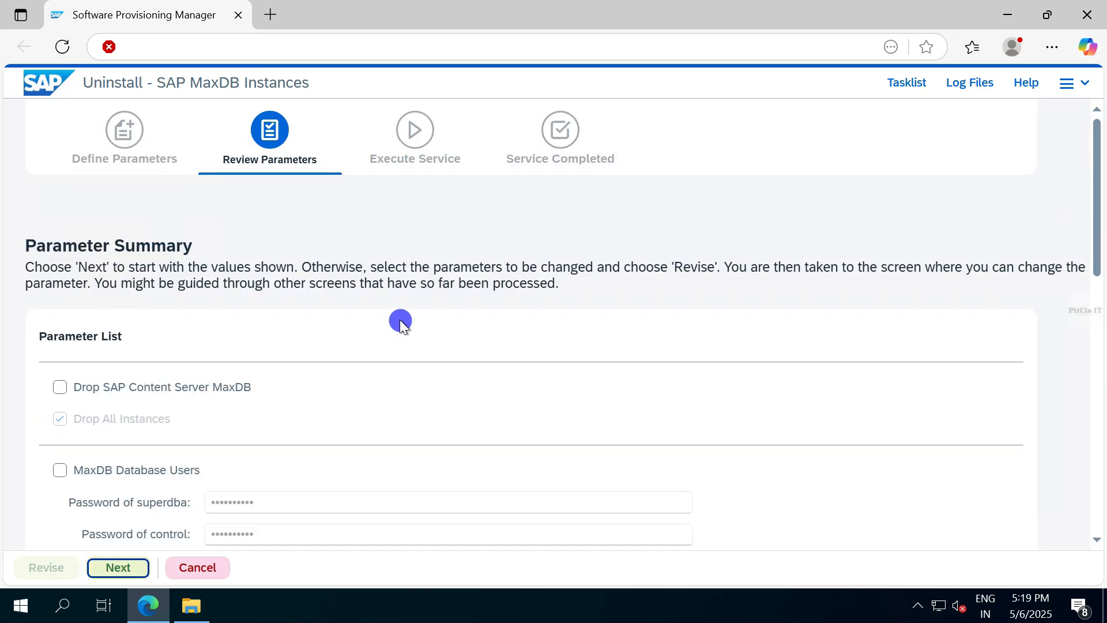
- Review the parameter summary, start the MaxDB uninstall with those values, and open its log files
left_click_drag(1096, 181, 1101, 513)
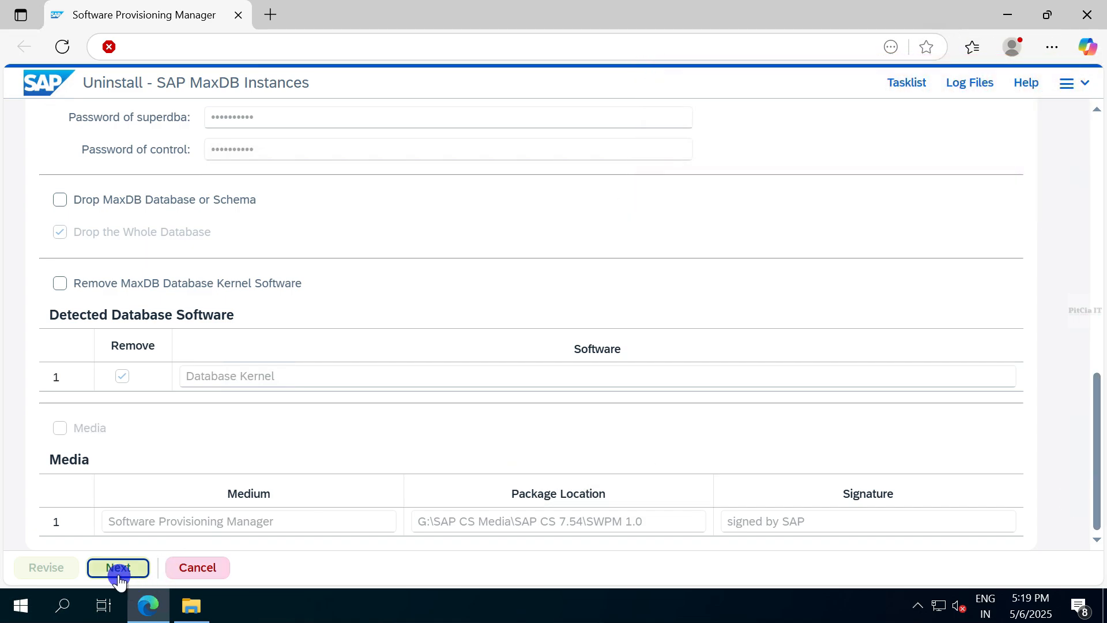
left_click(117, 573)
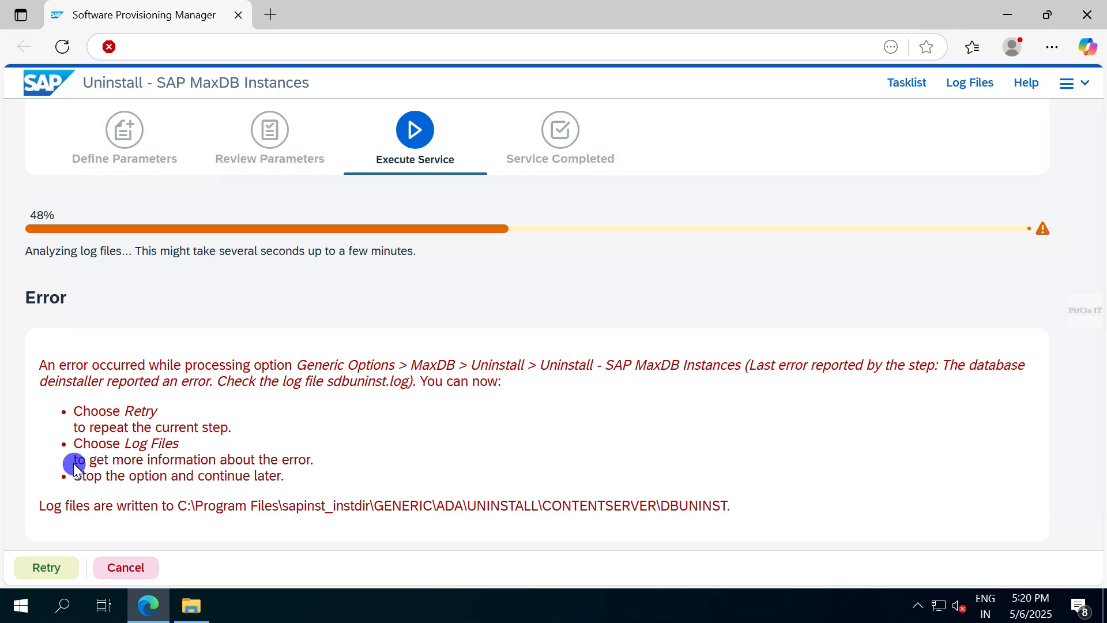
left_click(970, 84)
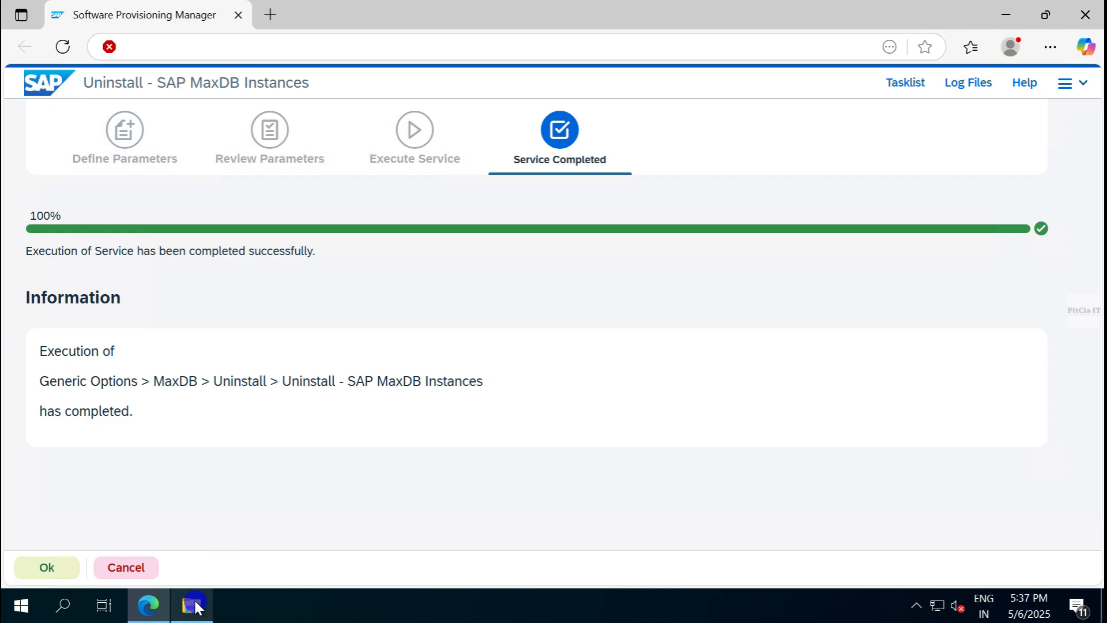
- Open Windows Services, check the remaining MAXDB service entries, and close the Services window
left_click(65, 605)
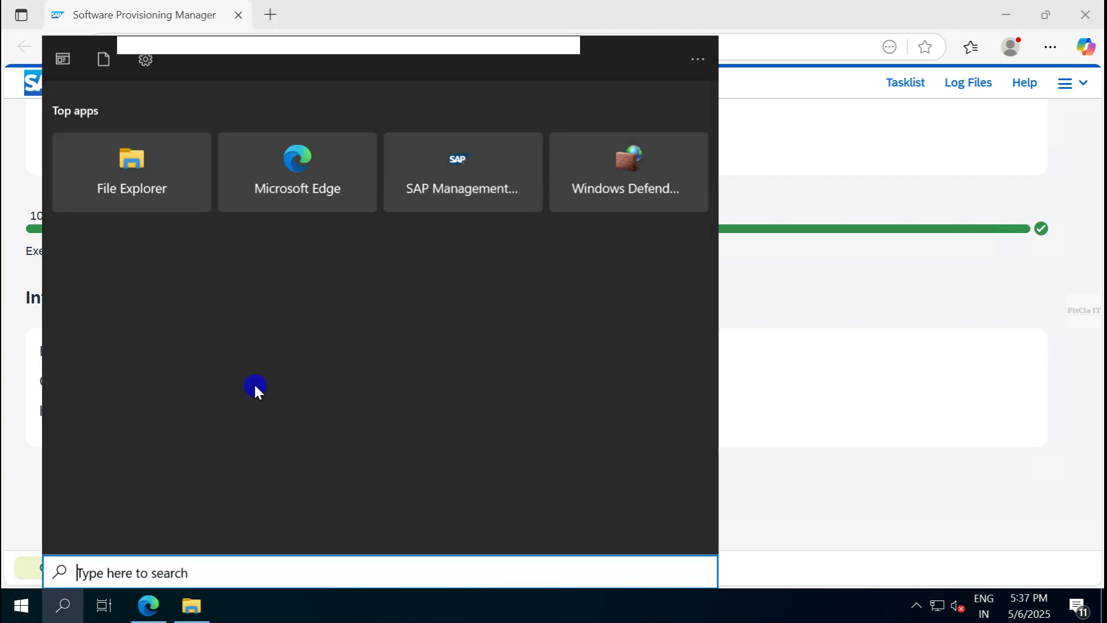
type("ser")
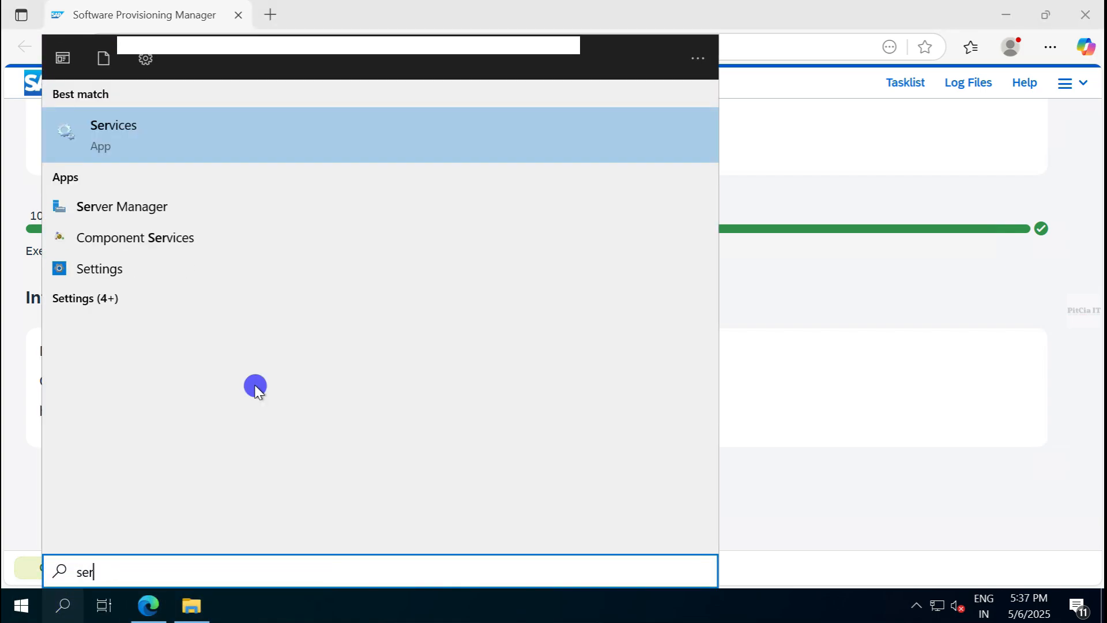
left_click(161, 111)
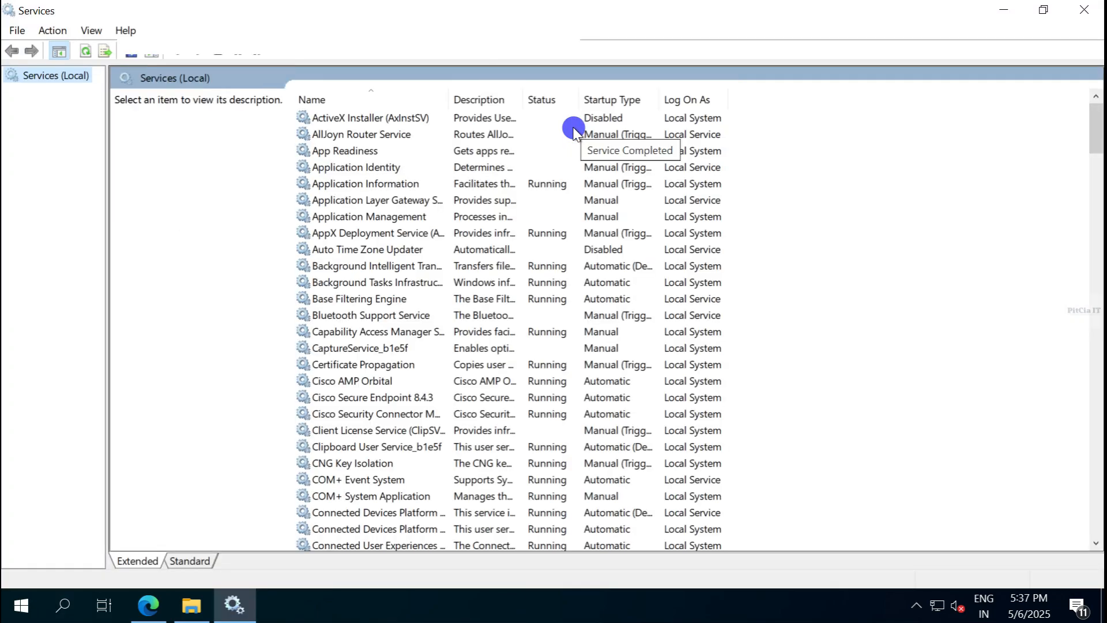
left_click(318, 266)
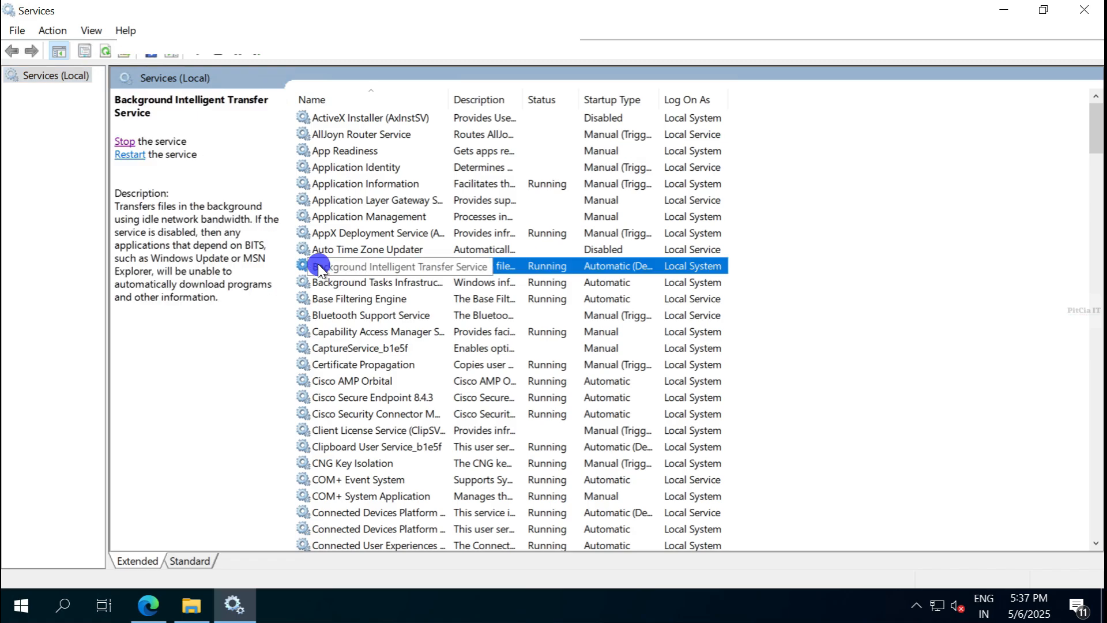
type("max")
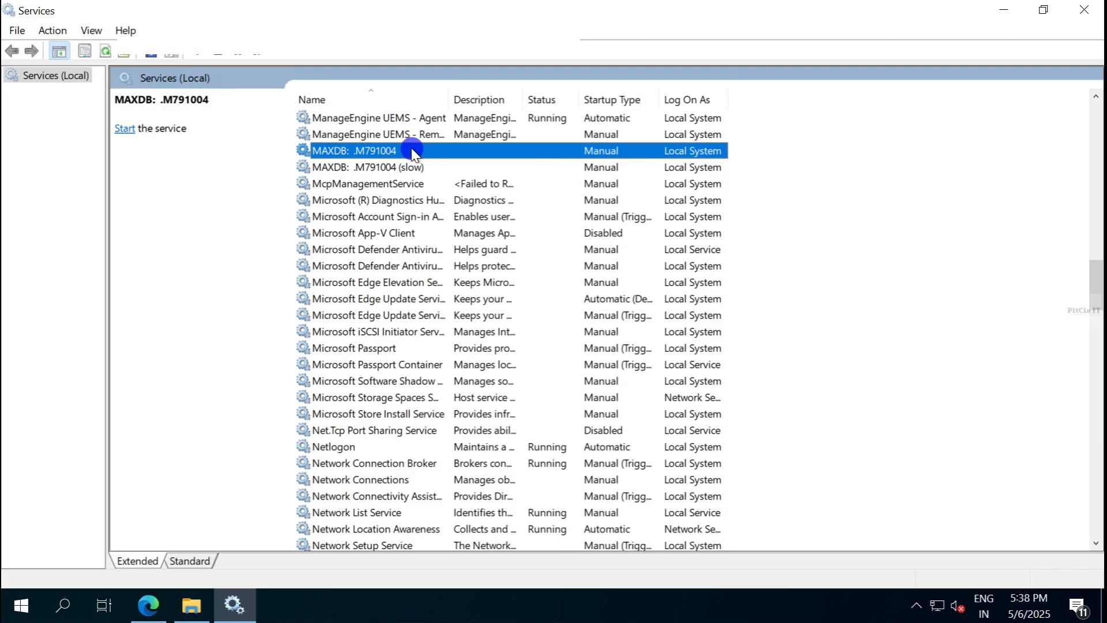
left_click(364, 168)
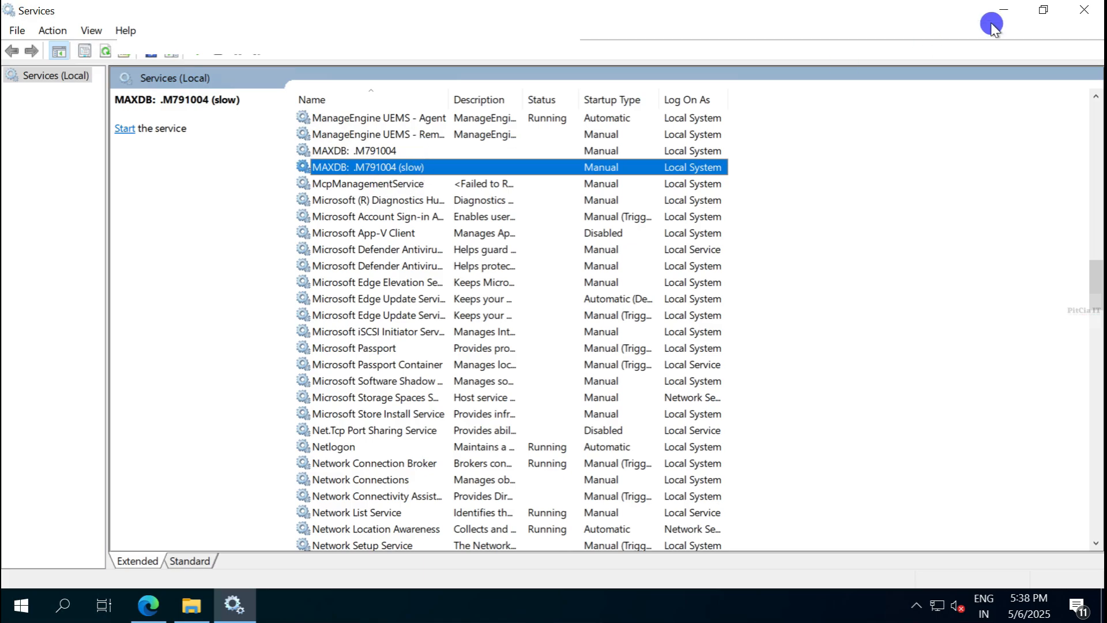
left_click(1089, 11)
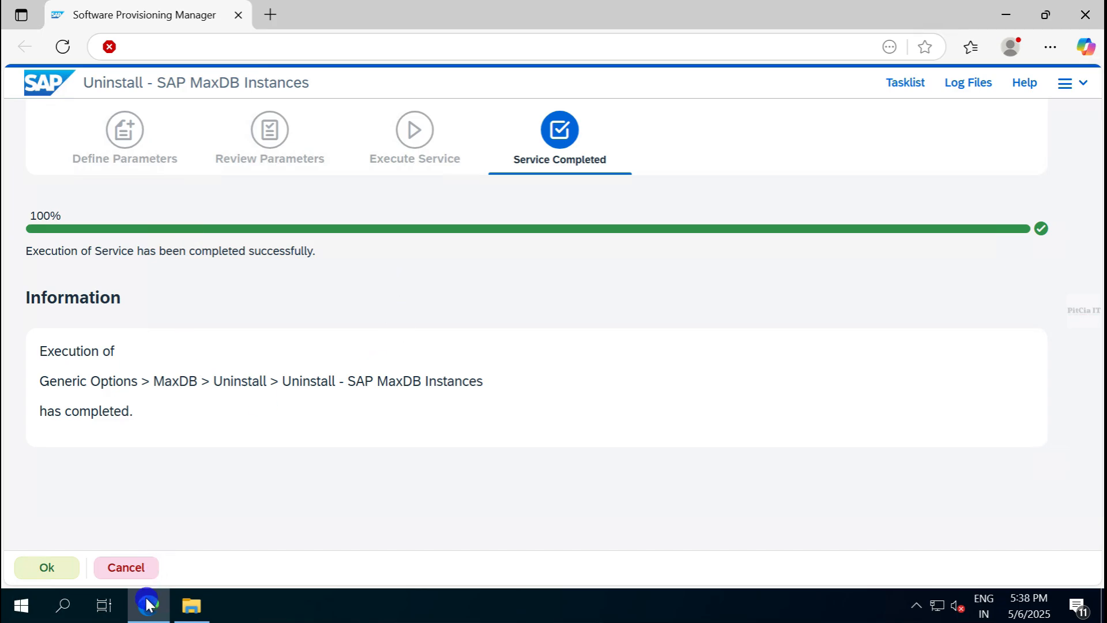
- Switch to File Explorer and refresh the This PC drive overview to check free space
left_click(204, 619)
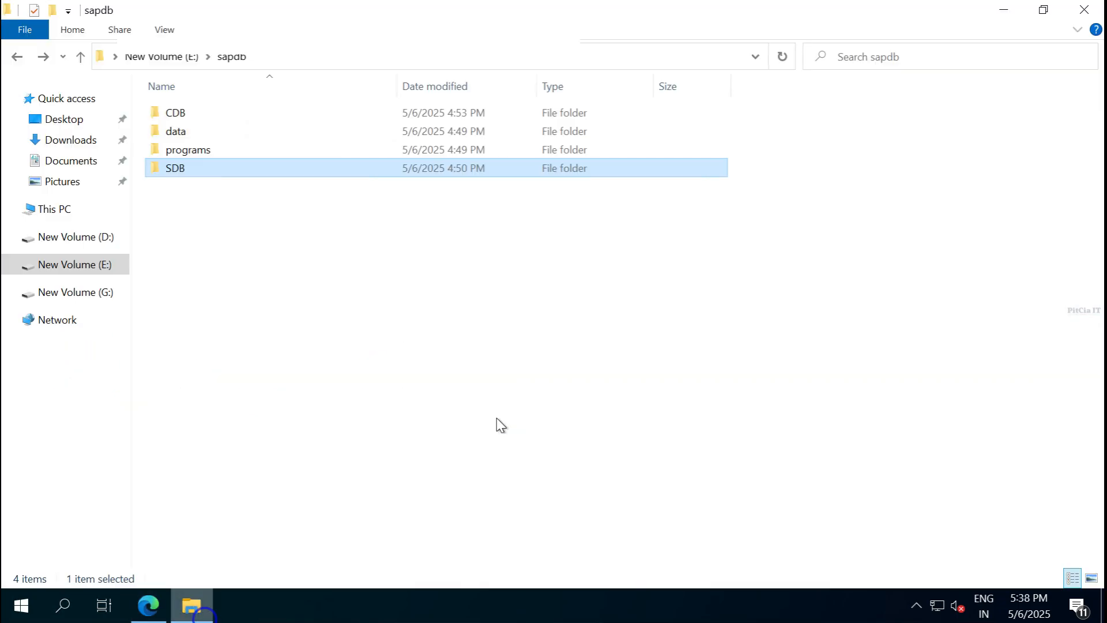
left_click(47, 211)
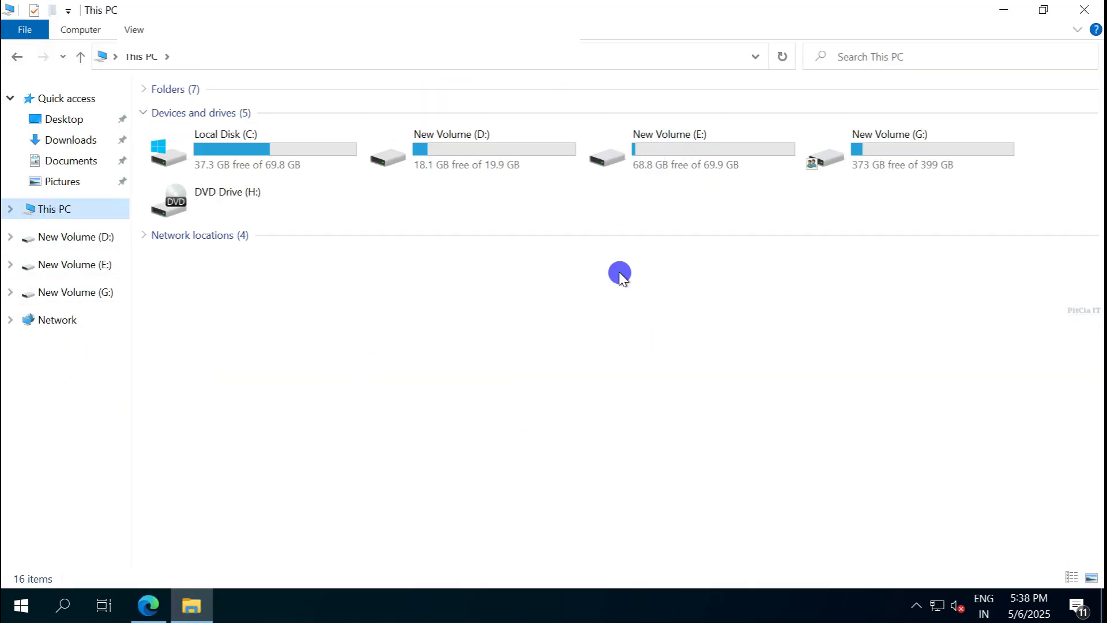
right_click(631, 328)
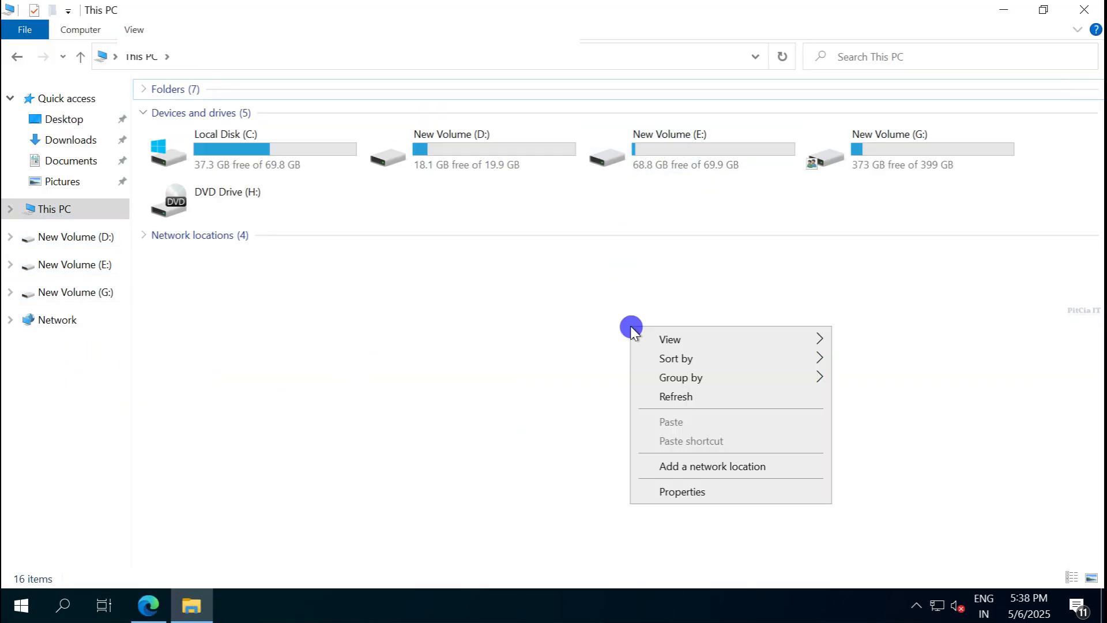
left_click(690, 394)
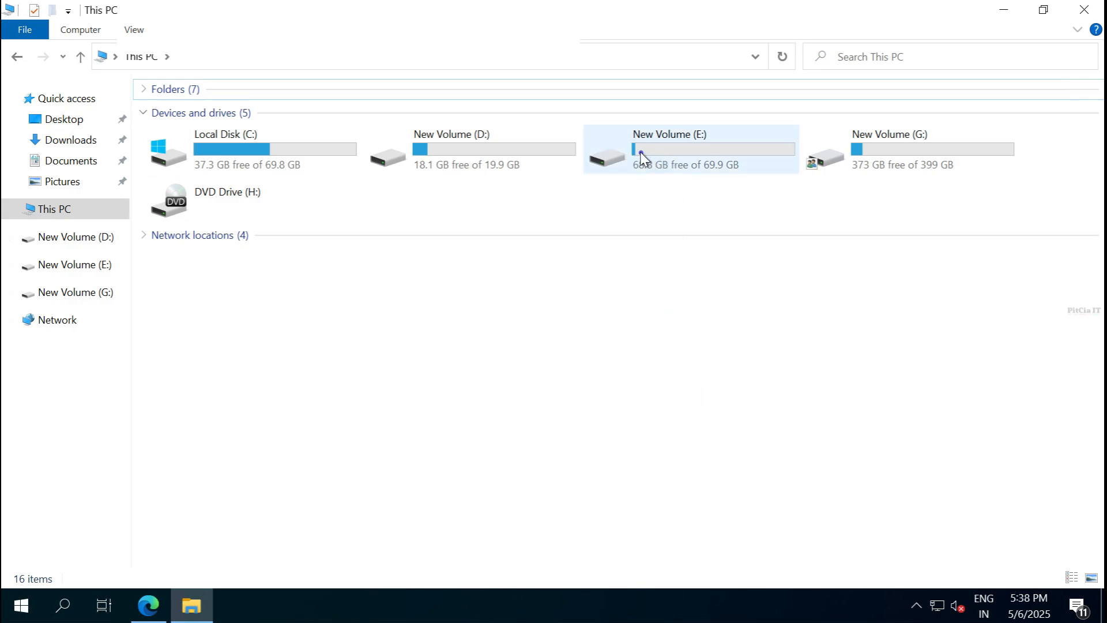
- Examine the sapdata and data folders under sapdb\CDB on New Volume (E:) for leftover files, and return to This PC
double_click(640, 151)
double_click(181, 113)
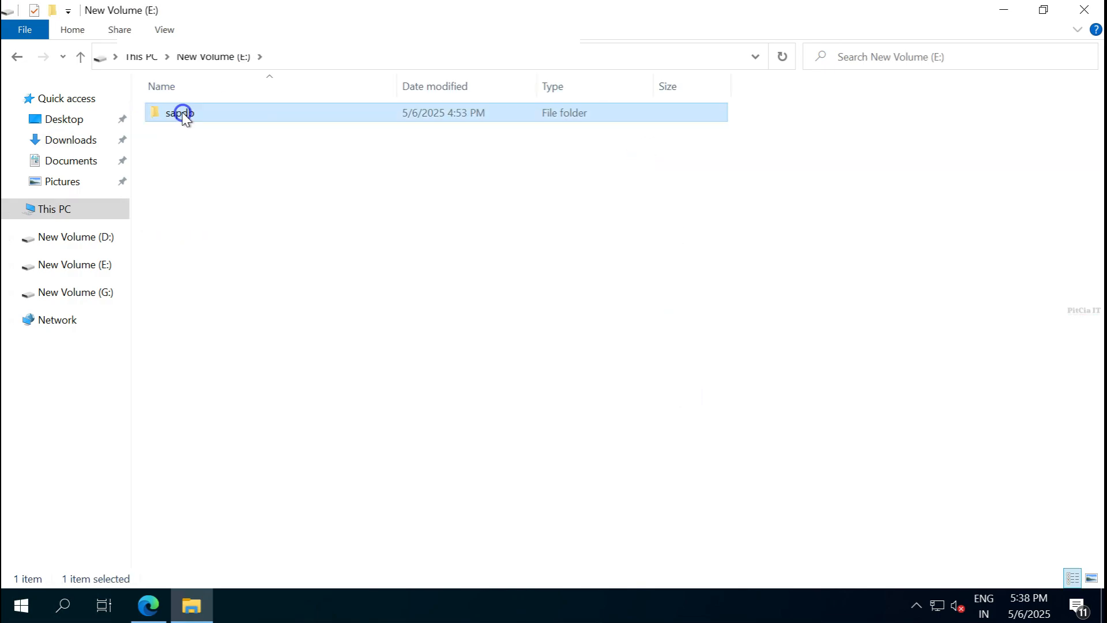
double_click(184, 115)
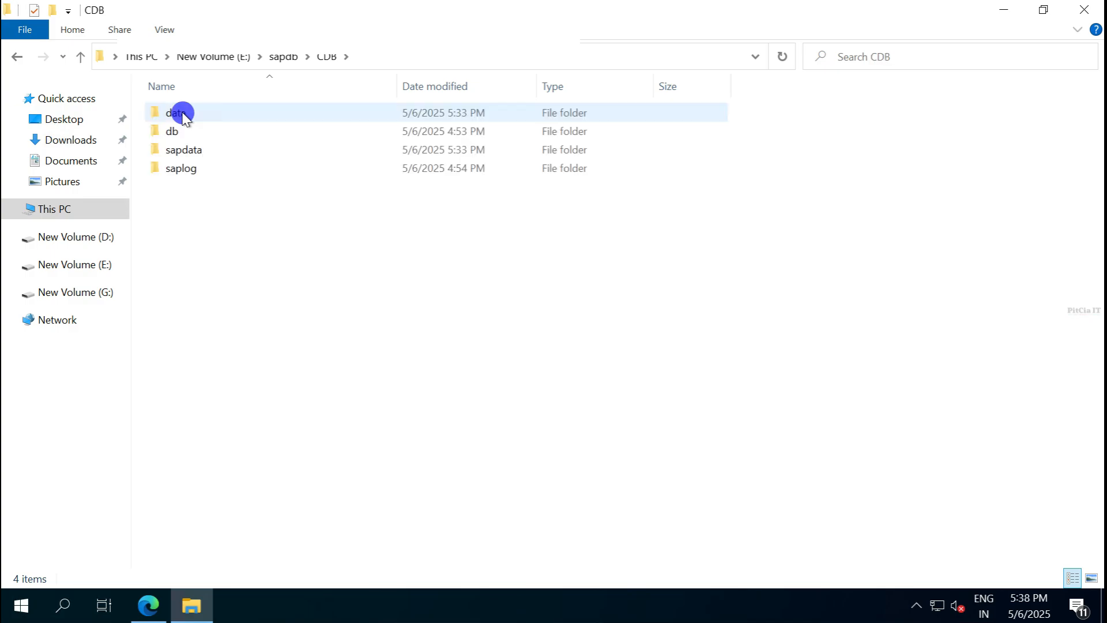
double_click(201, 151)
key("alt+Left")
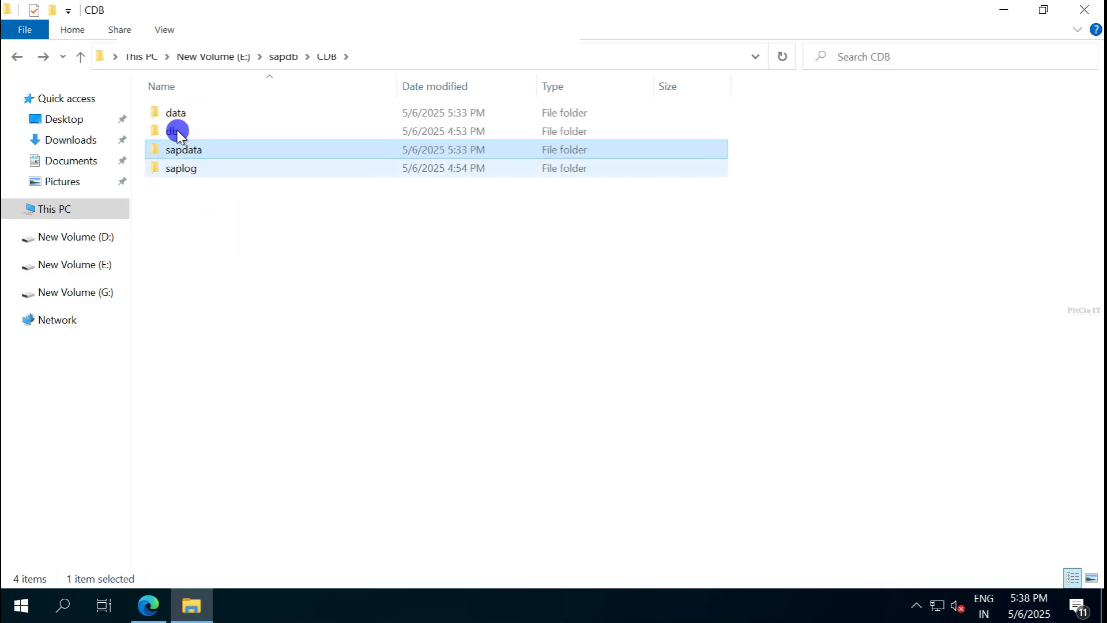
double_click(180, 114)
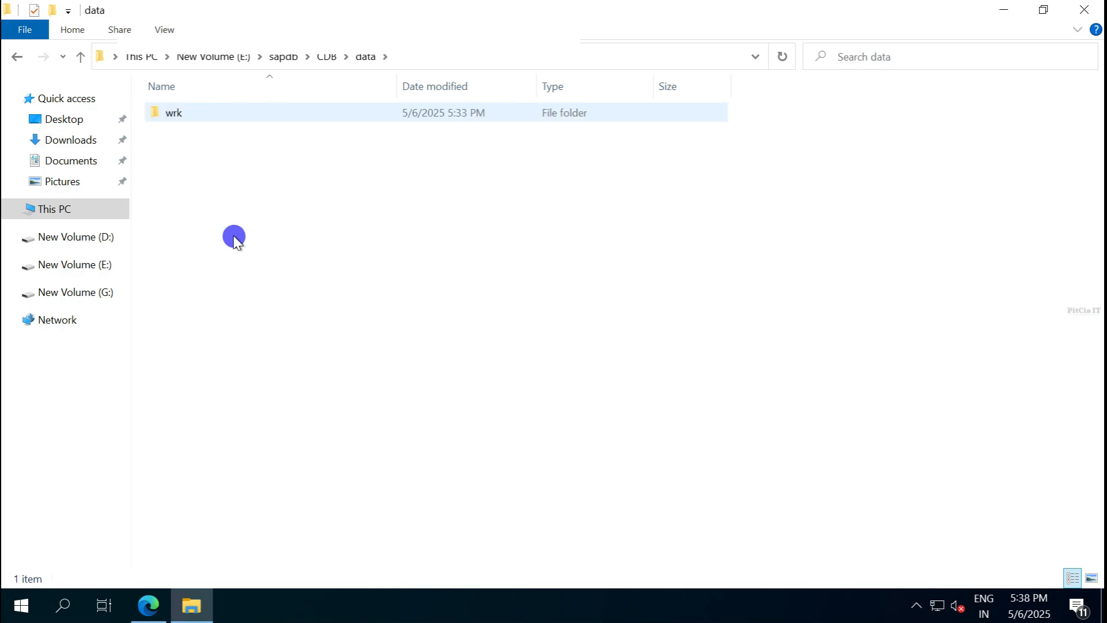
key("alt+Left")
key("alt+Left")
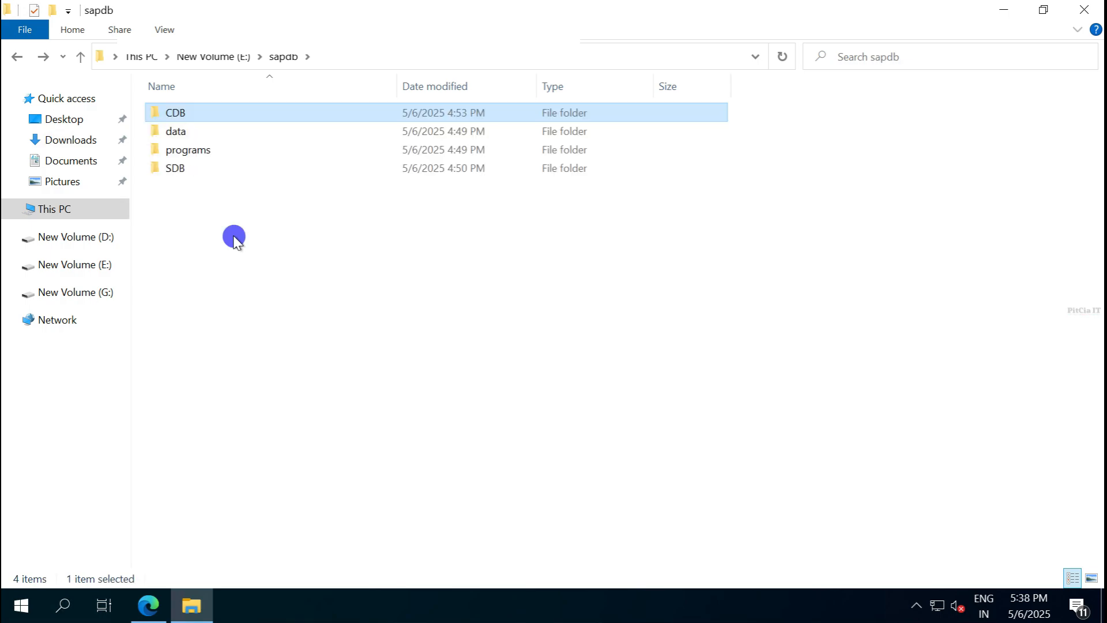
key("alt+Left")
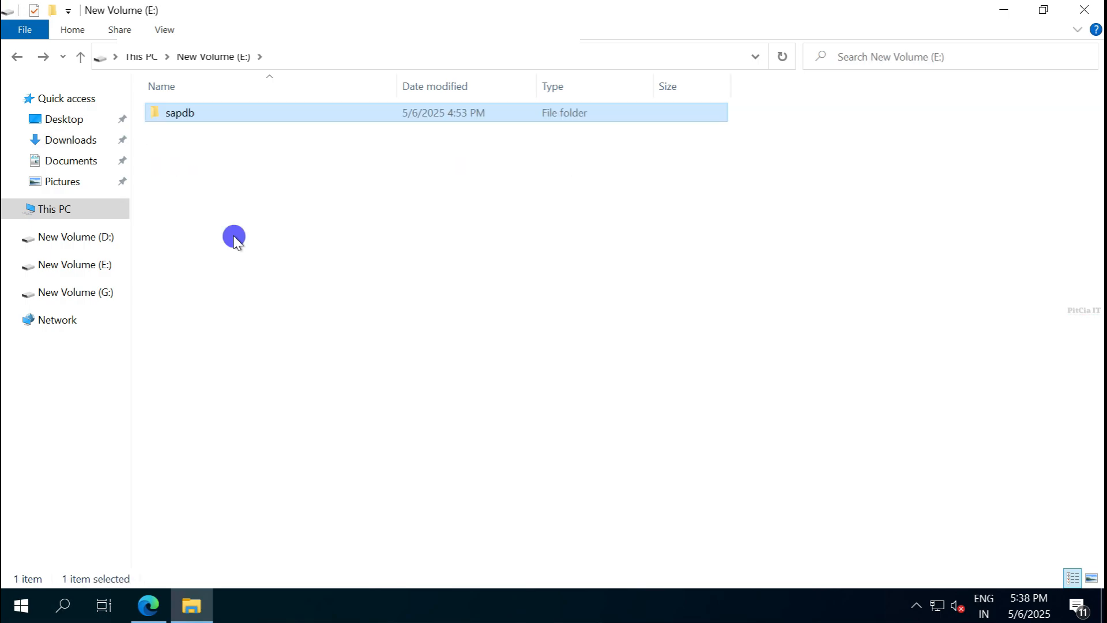
key("alt+Left")
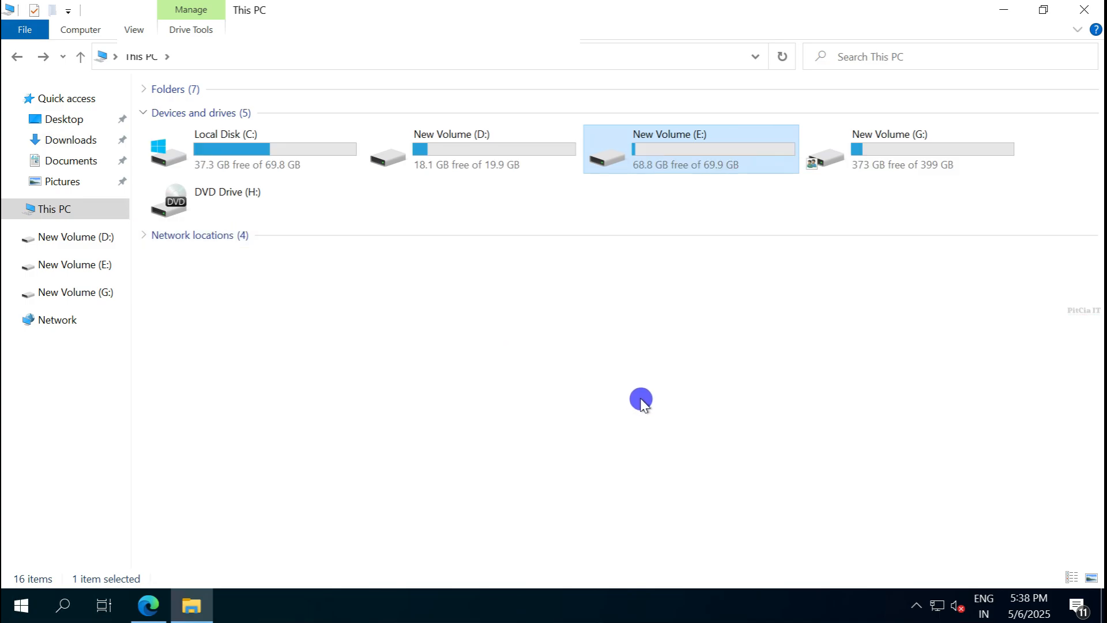
right_click(652, 168)
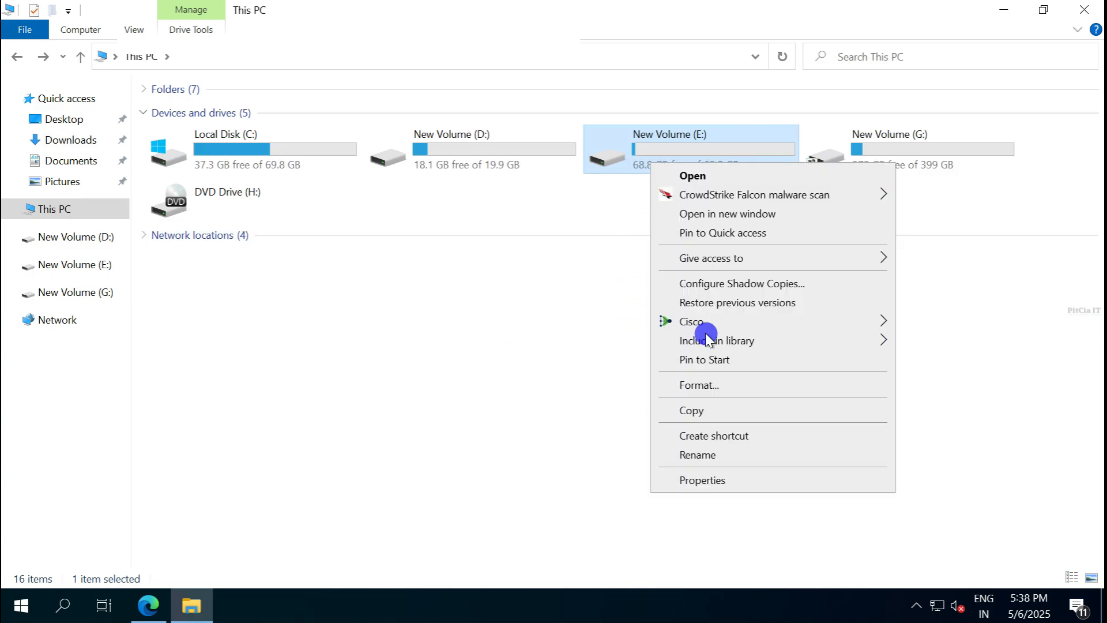
left_click(691, 388)
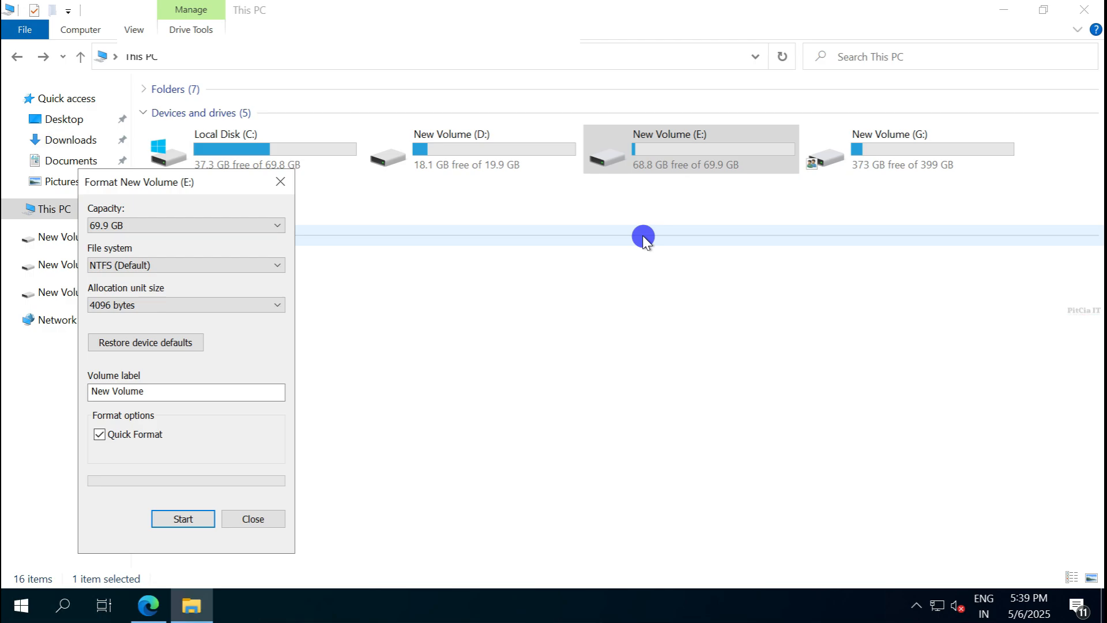
left_click(254, 519)
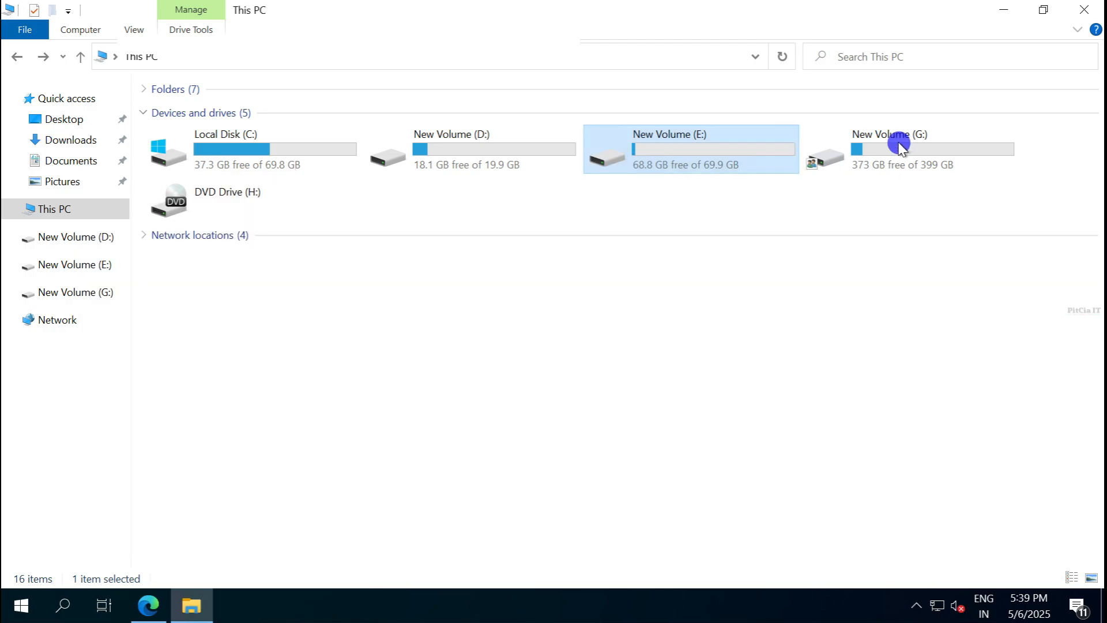
- Check the sapdb\SDB\sapdata folder on New Volume (G:) for leftover database files
double_click(899, 146)
left_click(199, 154)
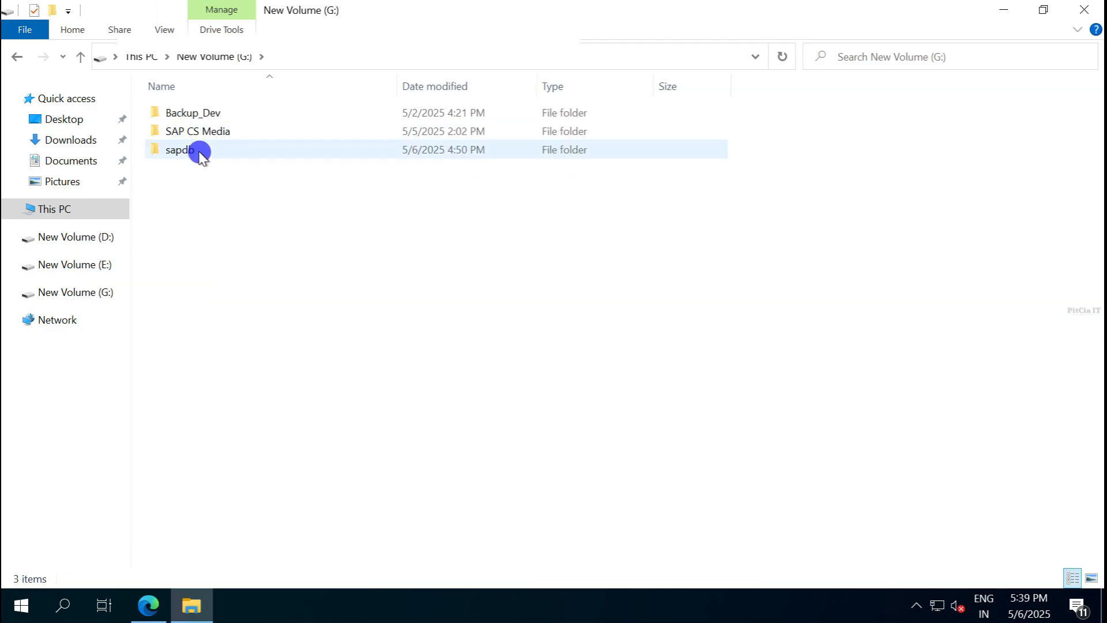
double_click(199, 152)
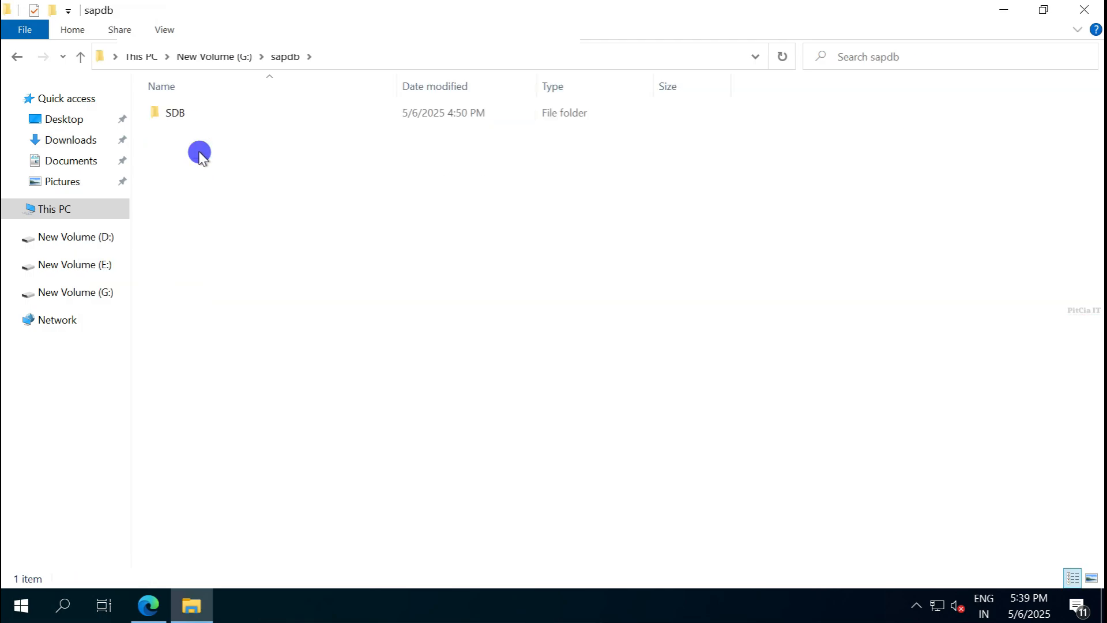
double_click(171, 121)
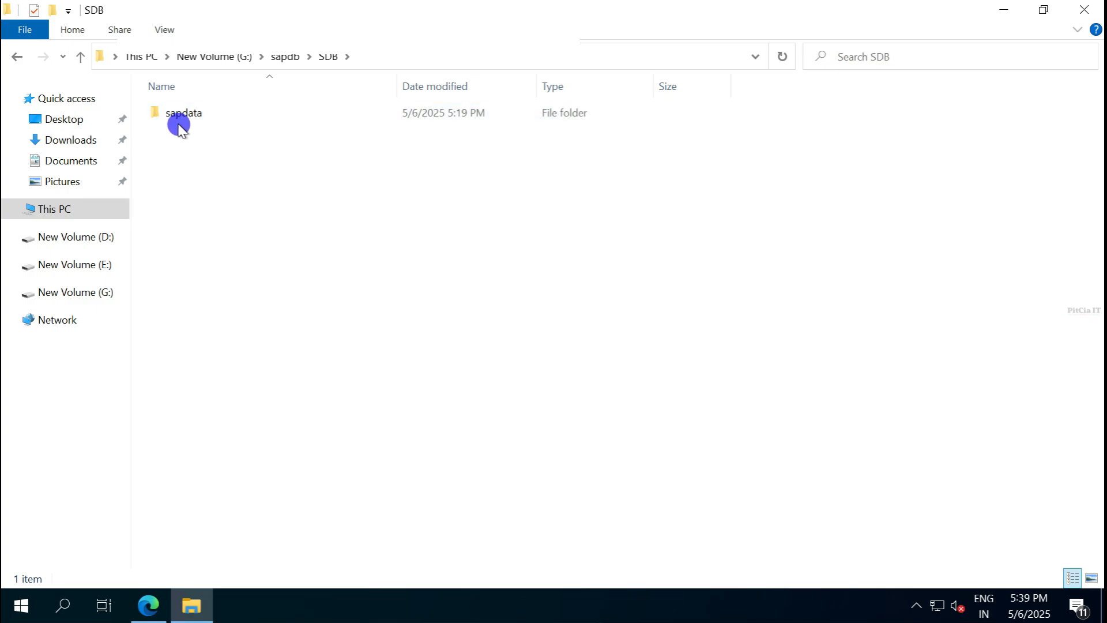
double_click(178, 124)
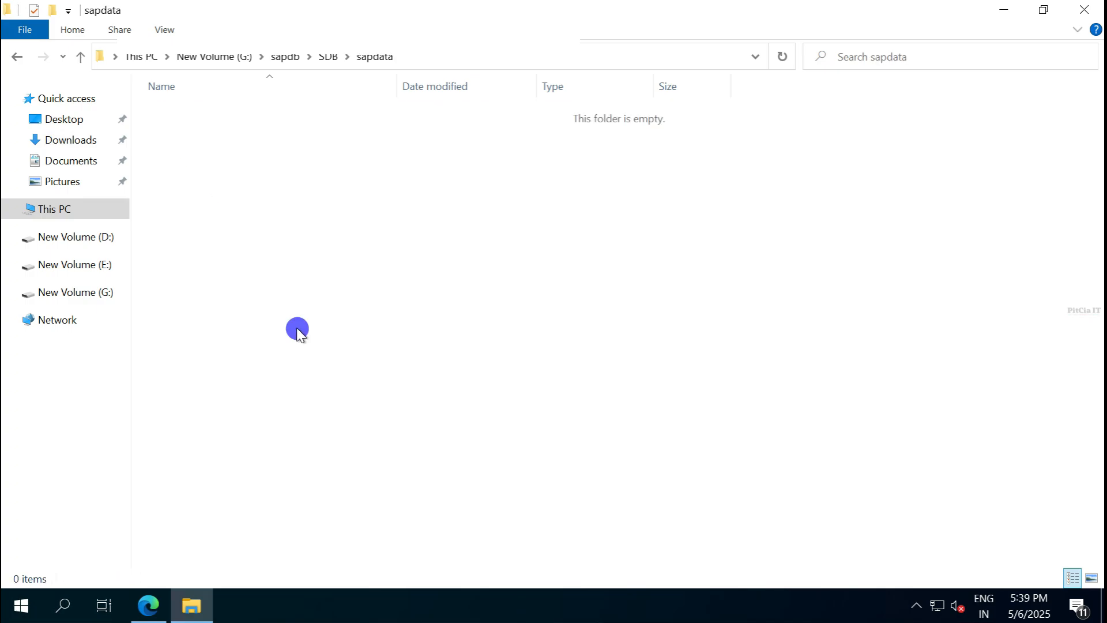
- Permanently delete the sapdb folder from New Volume (G:), granting administrator permission
key("alt+Left")
key("alt+Left")
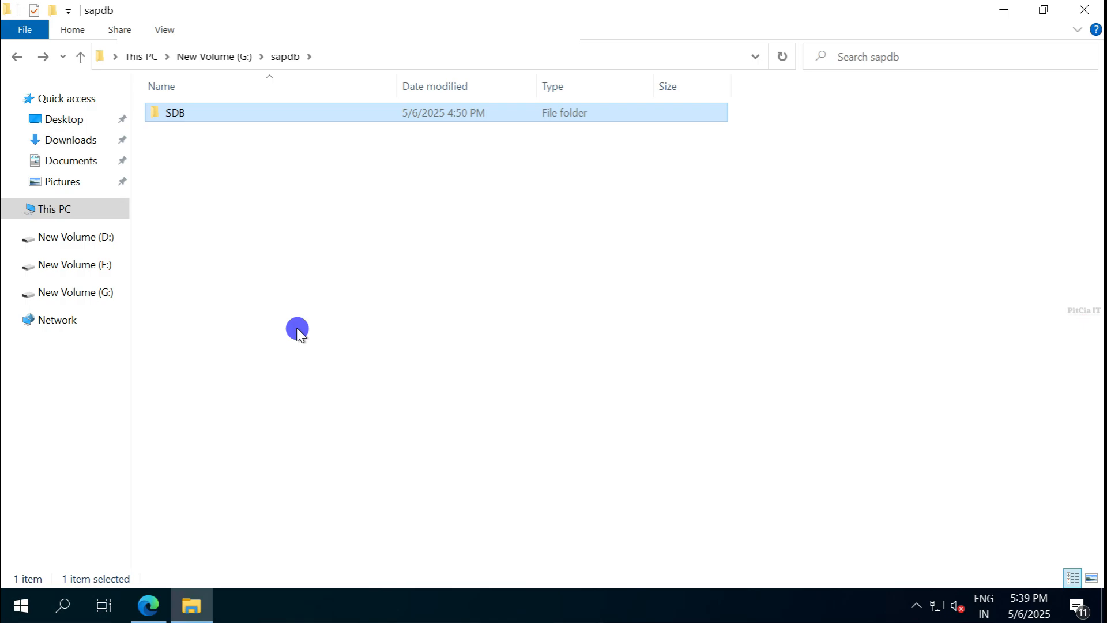
key("alt+Left")
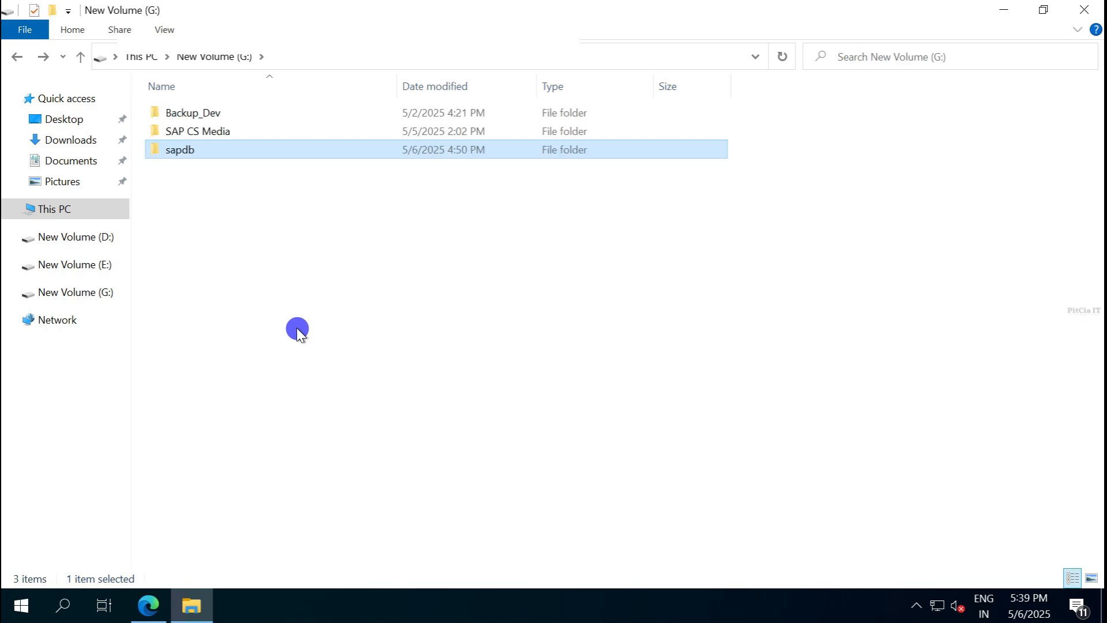
key("shift+Delete")
left_click(596, 353)
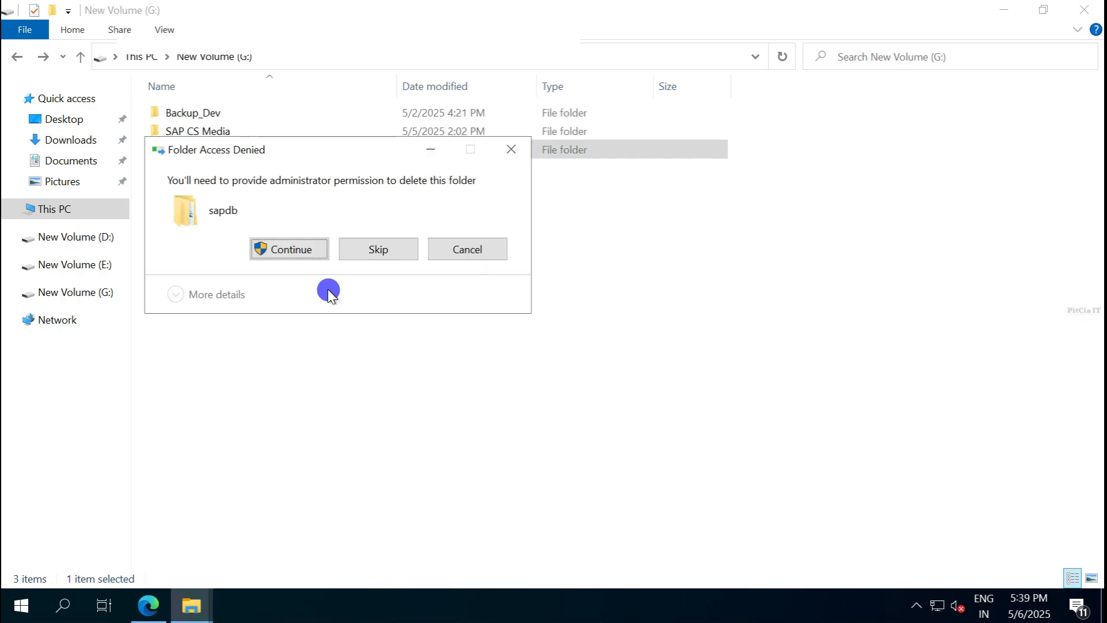
left_click(277, 254)
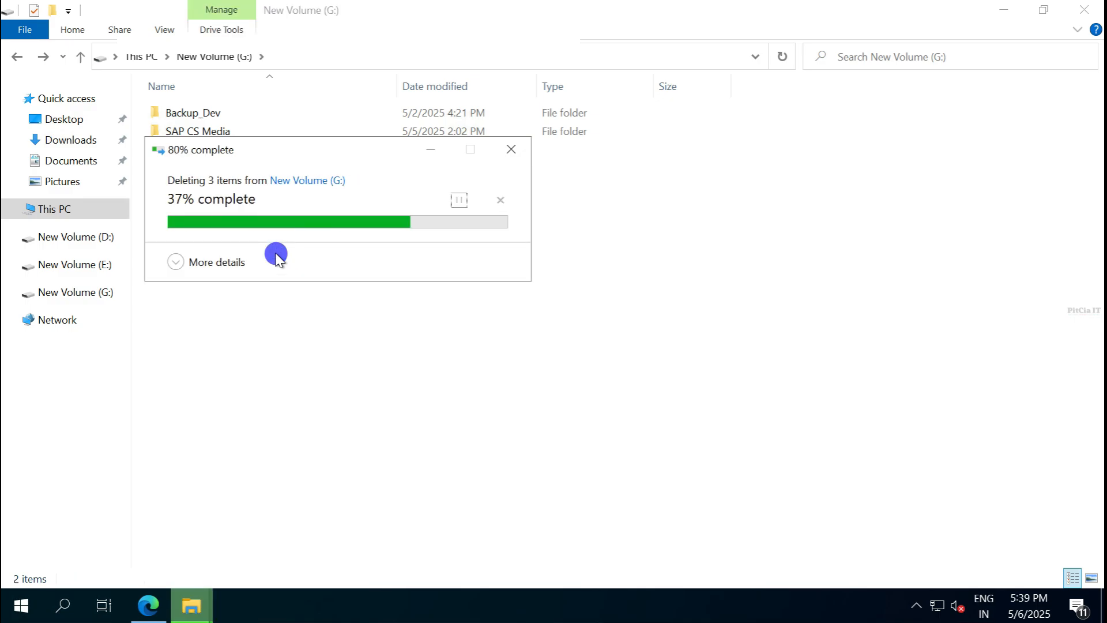
- Try to quick-format New Volume (E:) as NTFS with 4096-byte allocation units, without forcing it while the drive is in use
key("BackSpace")
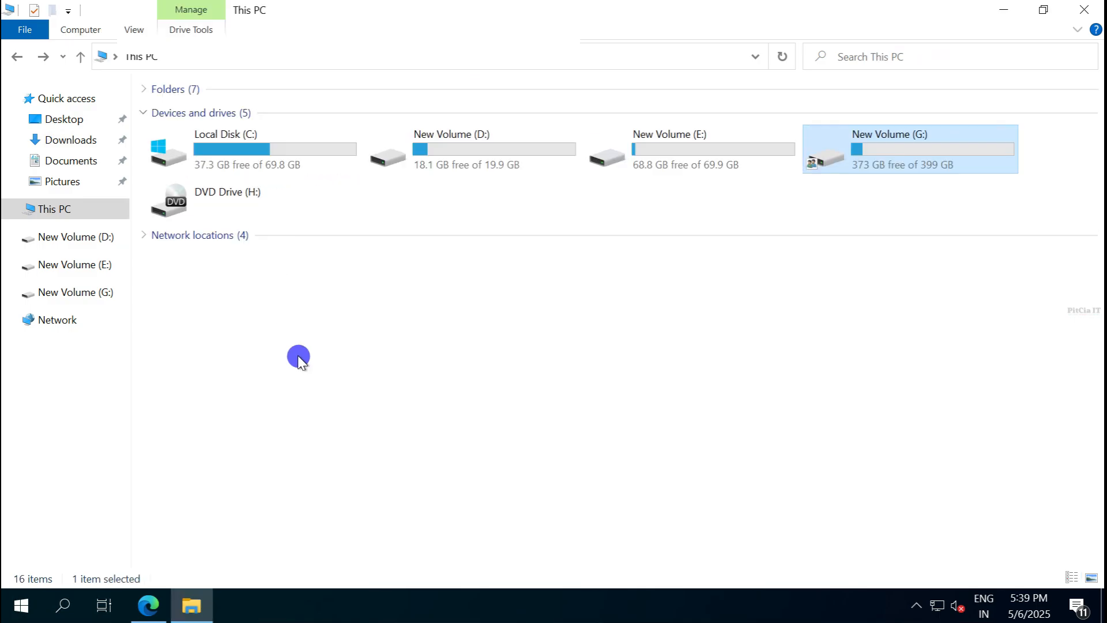
double_click(689, 156)
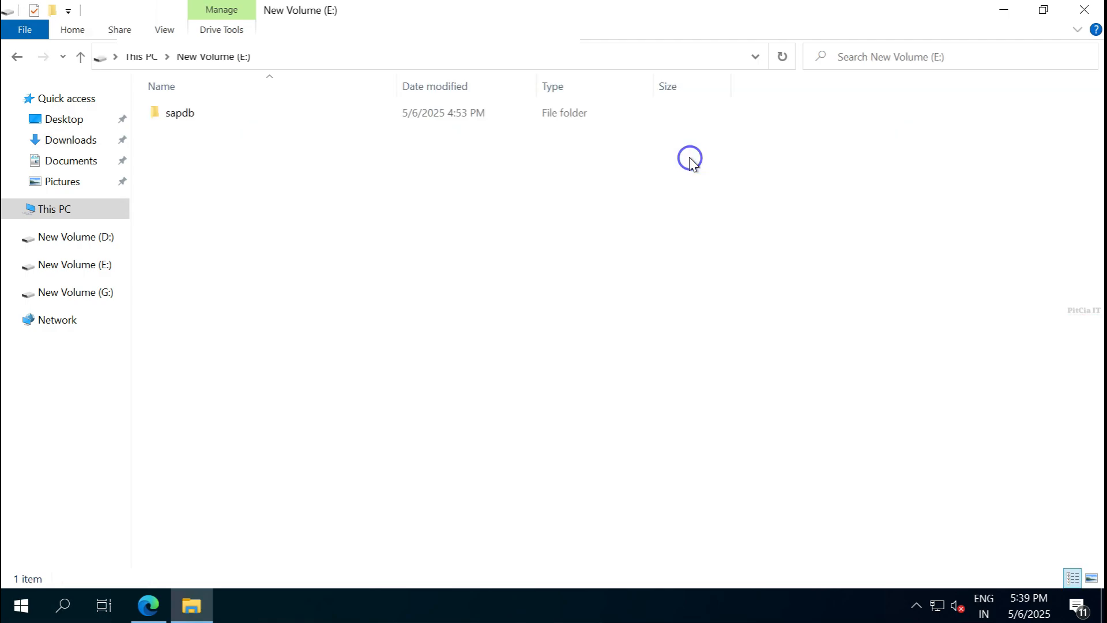
key("BackSpace")
right_click(689, 157)
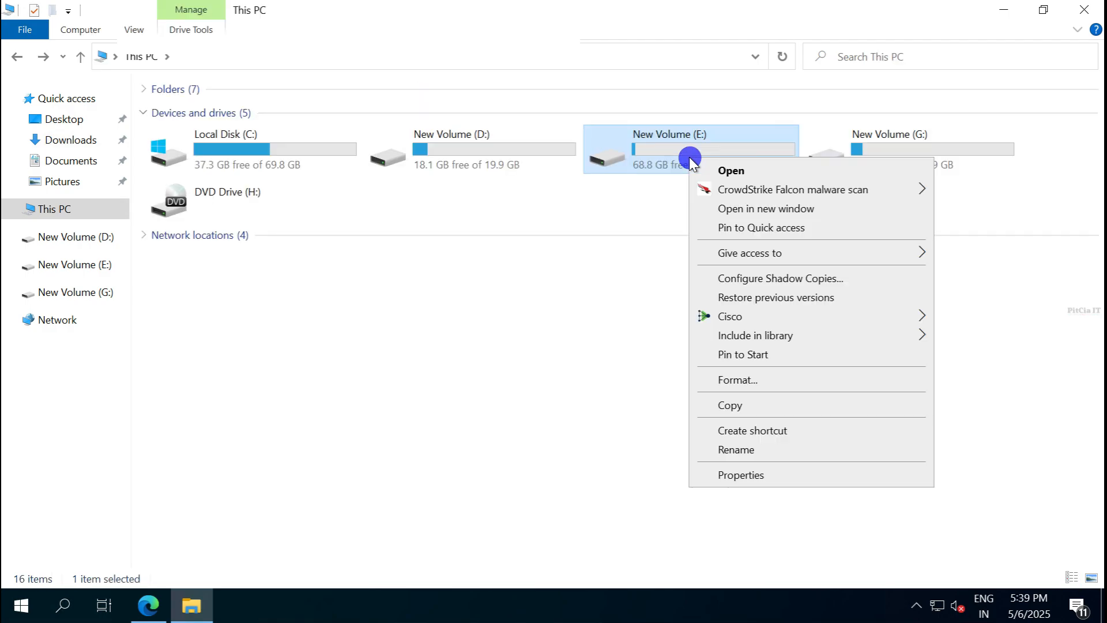
left_click(724, 383)
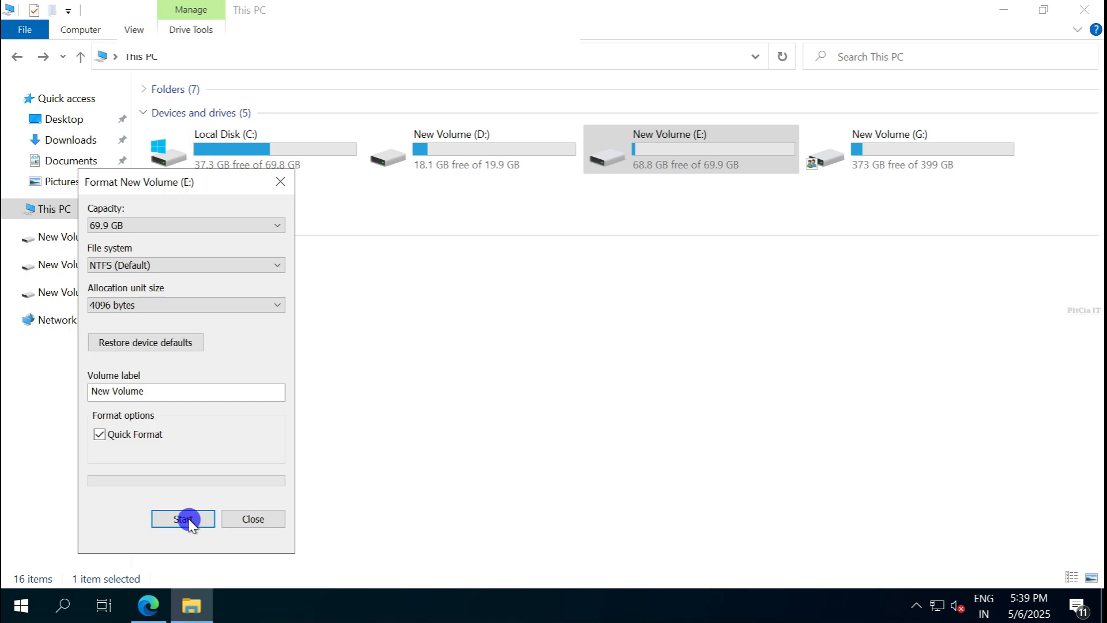
left_click(185, 518)
left_click(600, 303)
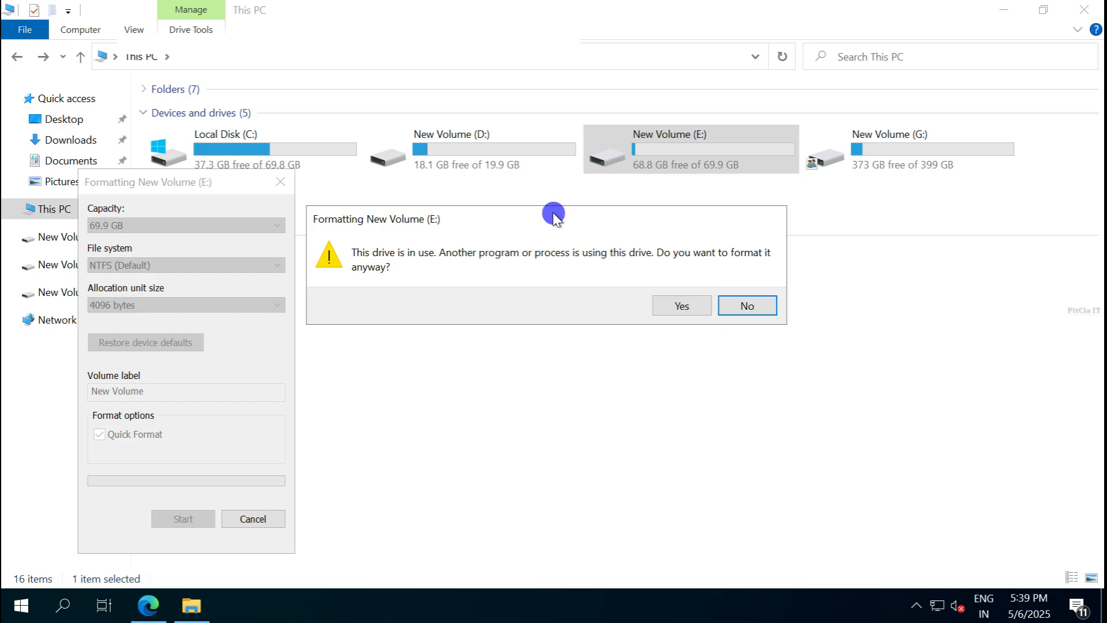
left_click(749, 306)
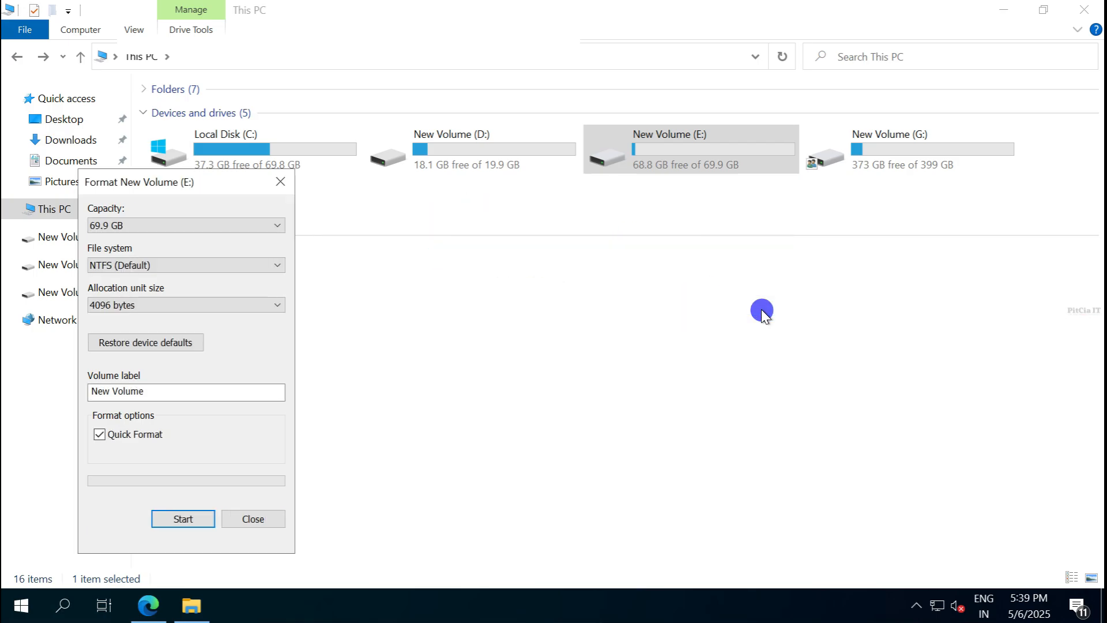
- Switch to Software Provisioning Manager in Edge, finish the MaxDB instances uninstall without sending feedback, and exit the tool and browser
left_click(253, 519)
left_click(148, 606)
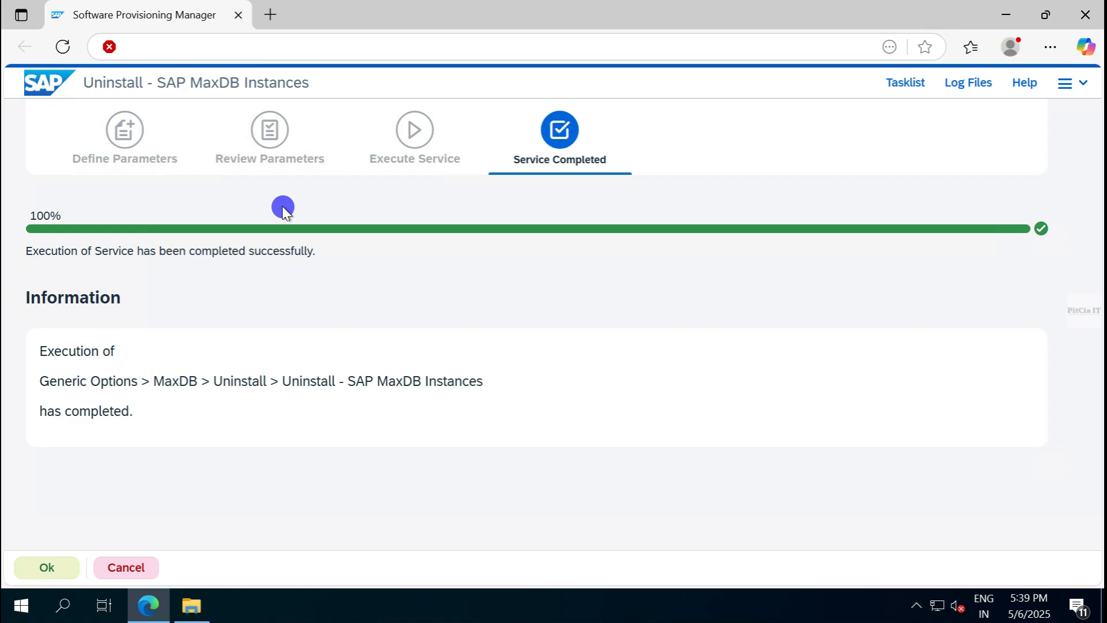
left_click(48, 571)
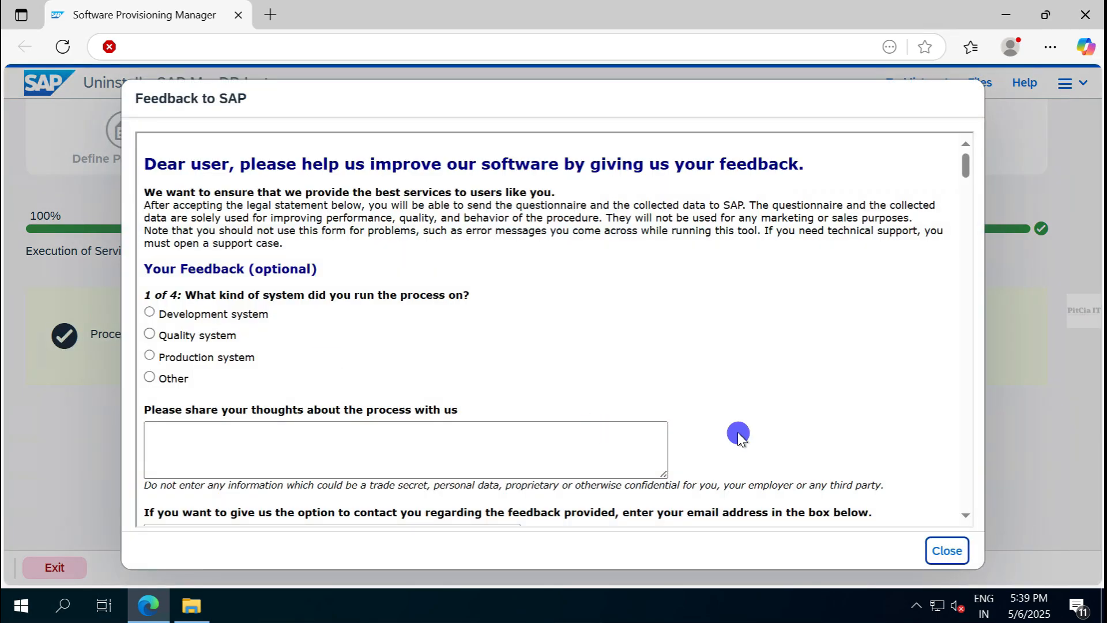
left_click(932, 551)
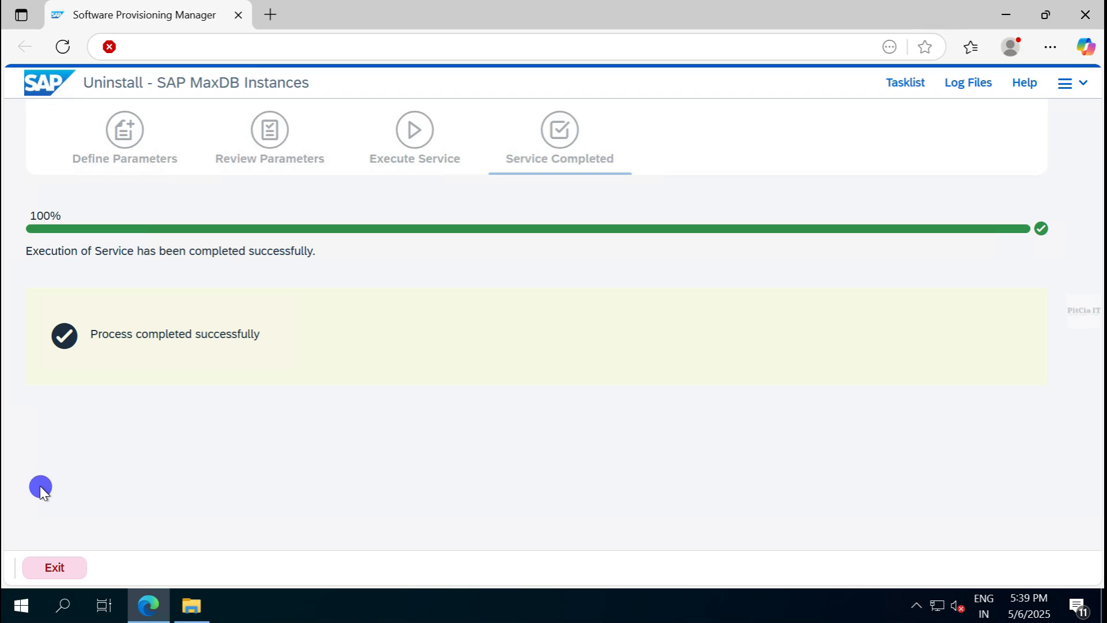
left_click(62, 565)
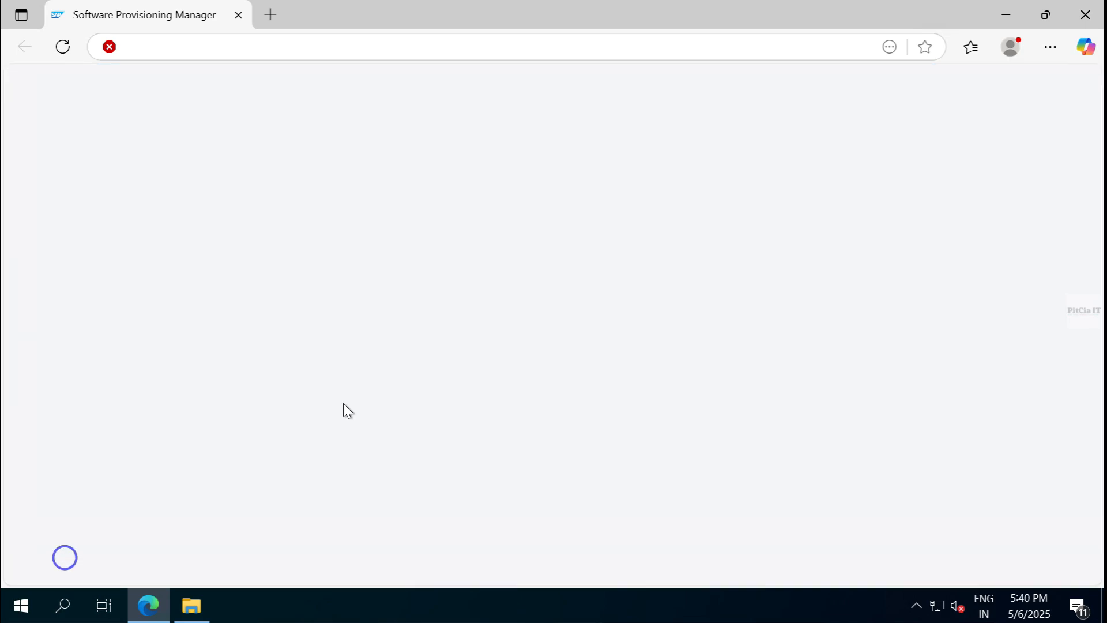
left_click(1085, 15)
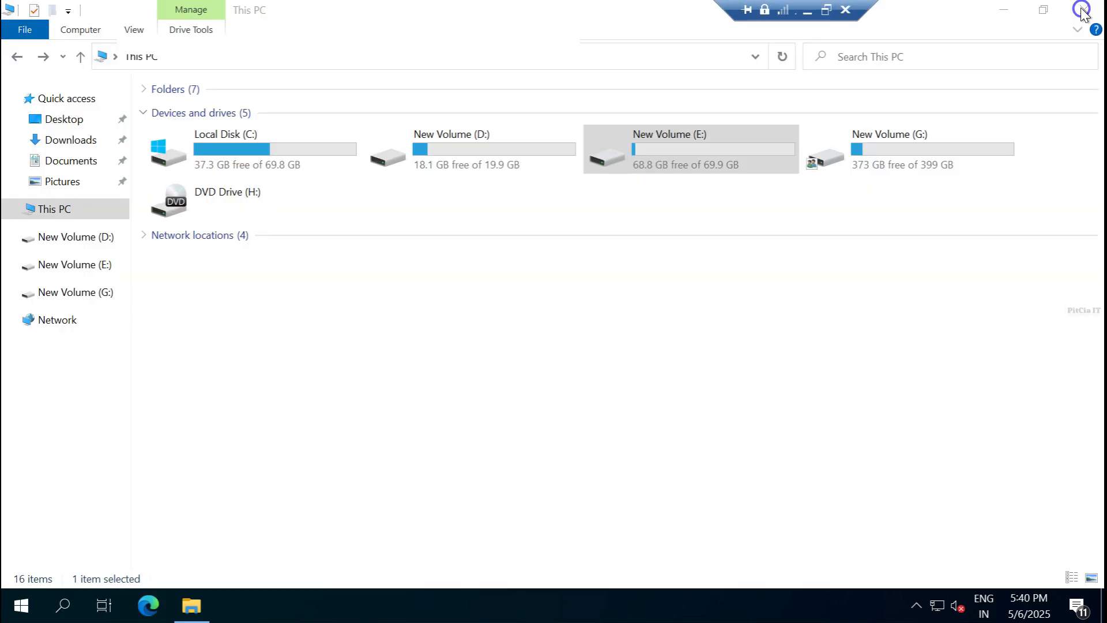
- Refresh This PC and retry the NTFS quick format of New Volume (E:) with 4096-byte allocation units, declining to force it while in use
right_click(511, 370)
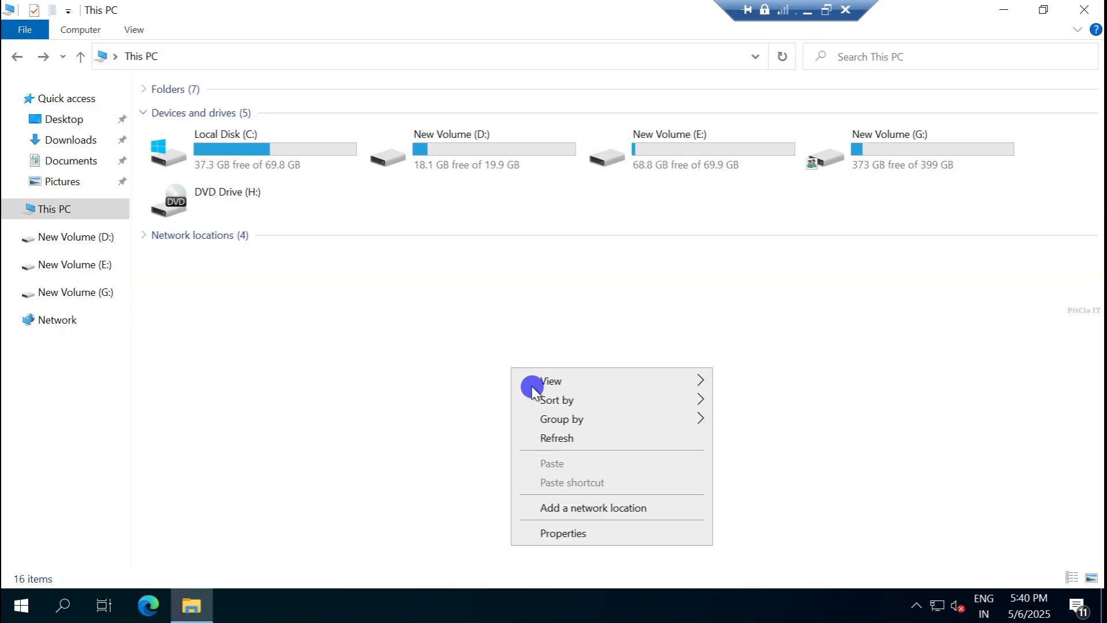
left_click(568, 438)
left_click(667, 165)
right_click(666, 163)
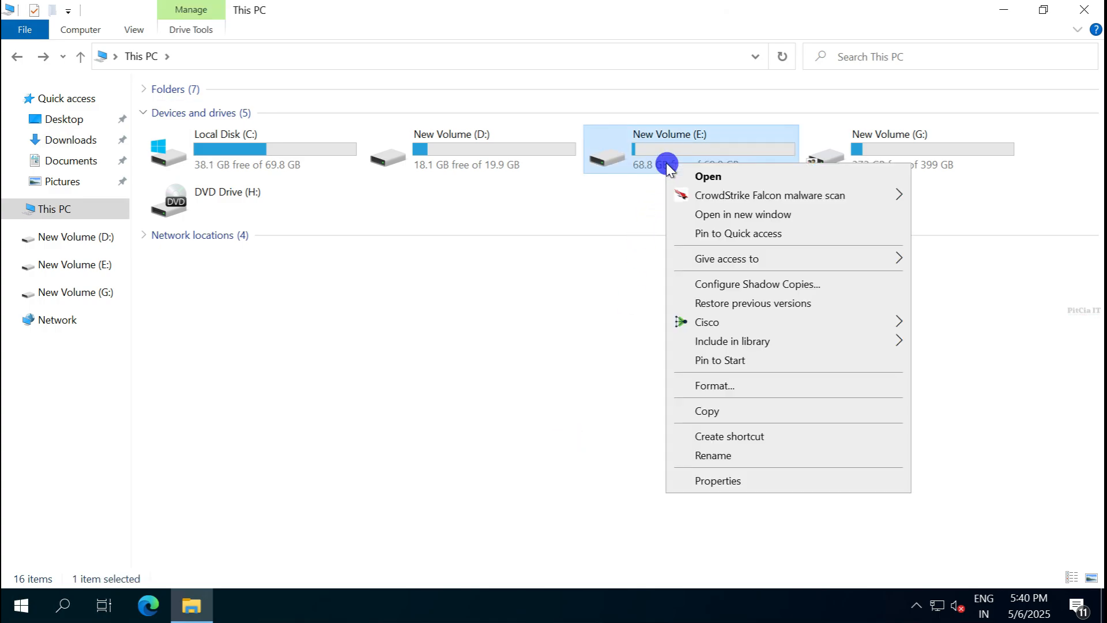
left_click(701, 385)
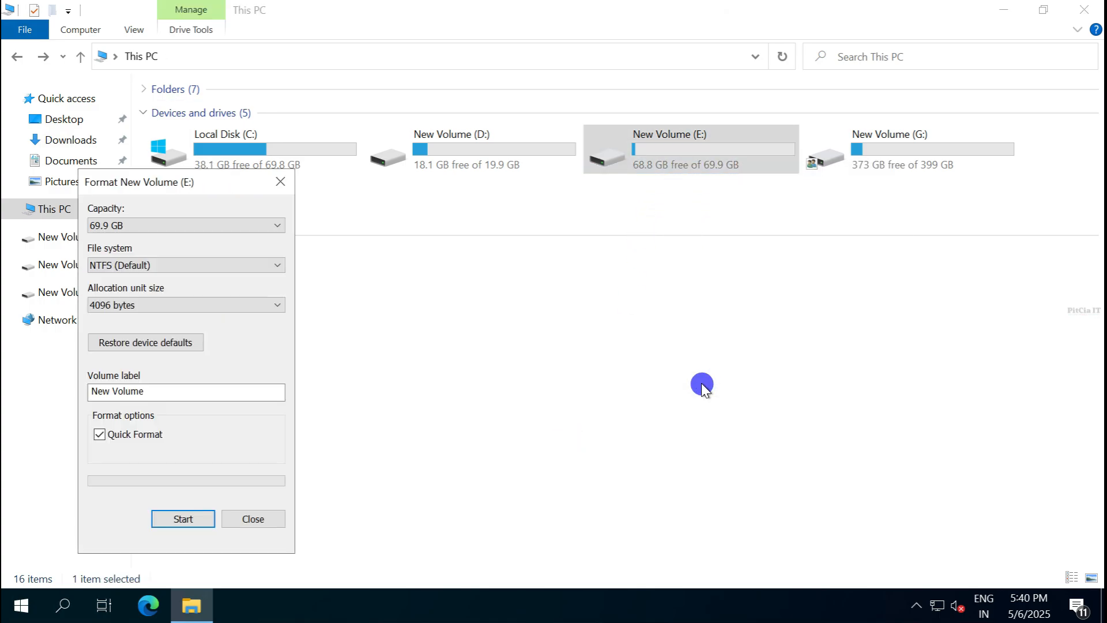
left_click(183, 518)
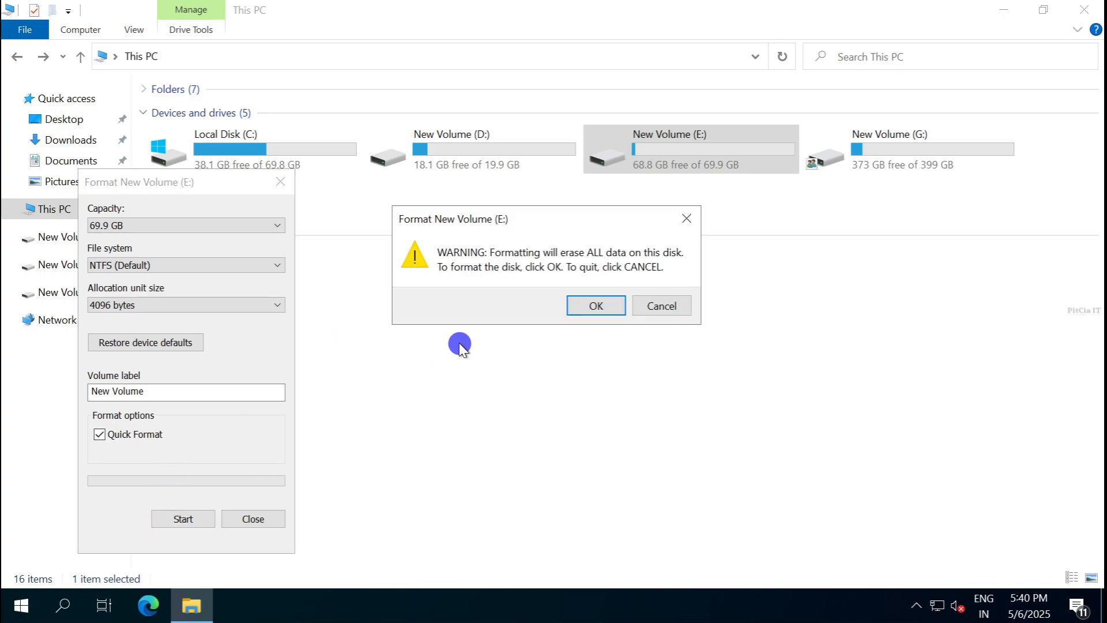
left_click(583, 308)
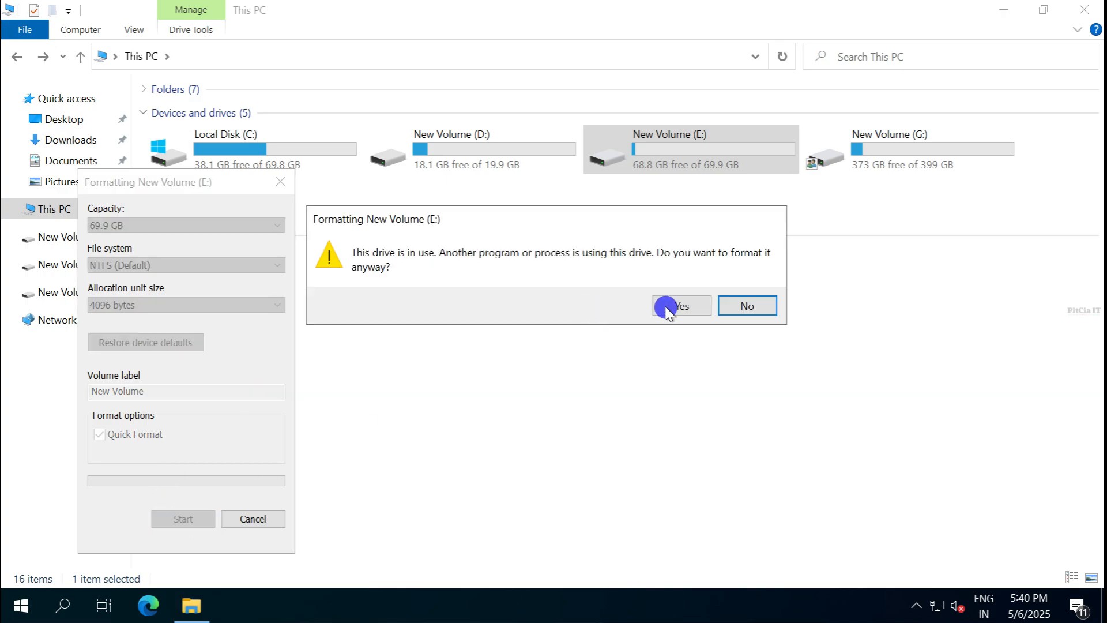
left_click(744, 305)
left_click(253, 518)
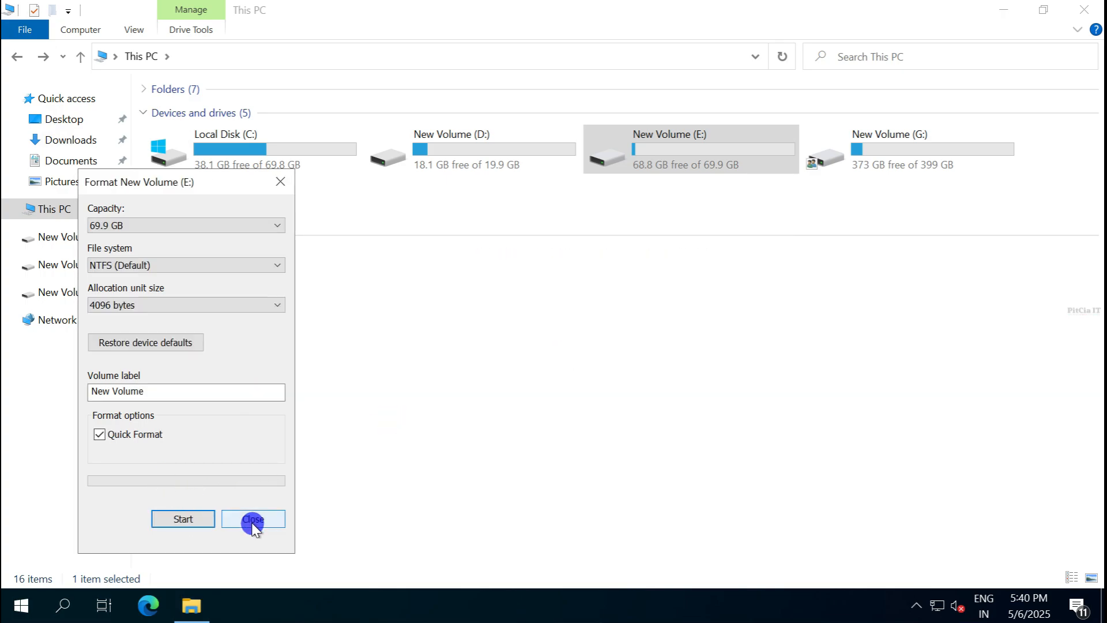